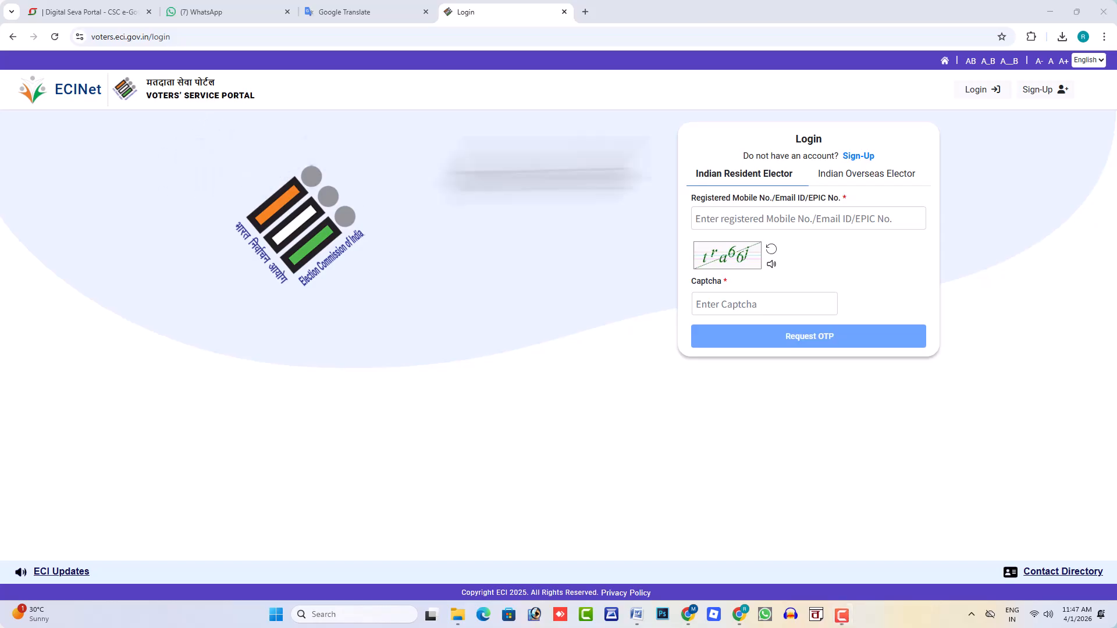
On the resident elector login form, enter the registered mobile number and the displayed captcha
{"action": "left_click", "coordinate": [858, 156]}
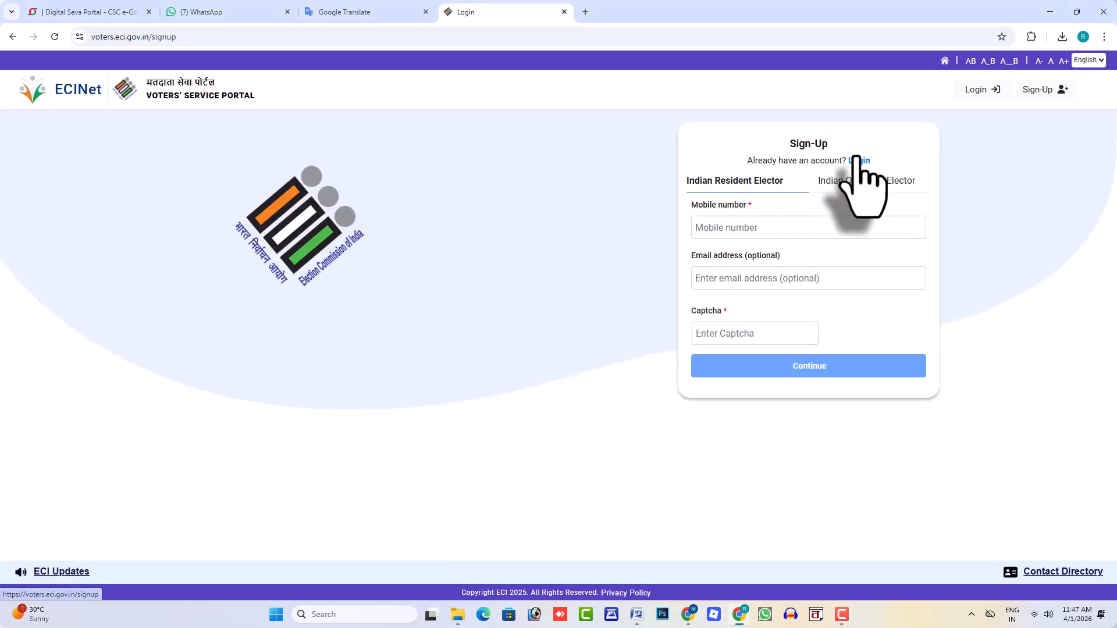
{"action": "left_click", "coordinate": [760, 229]}
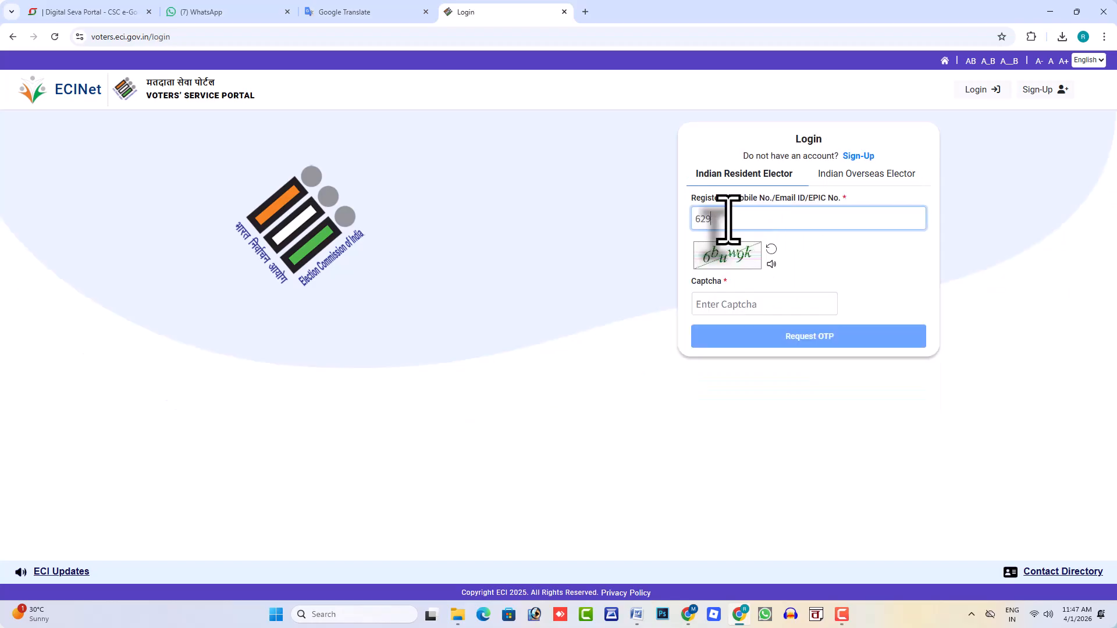
{"action": "type", "text": "447014"}
{"action": "type", "text": "2"}
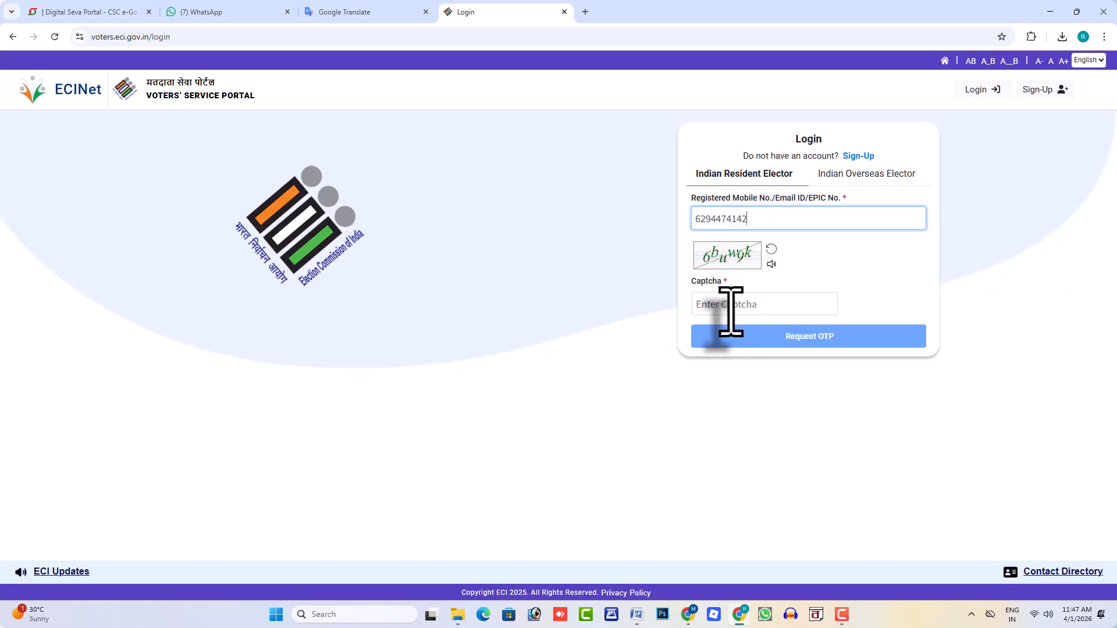
{"action": "left_click", "coordinate": [731, 310]}
{"action": "type", "text": "6b"}
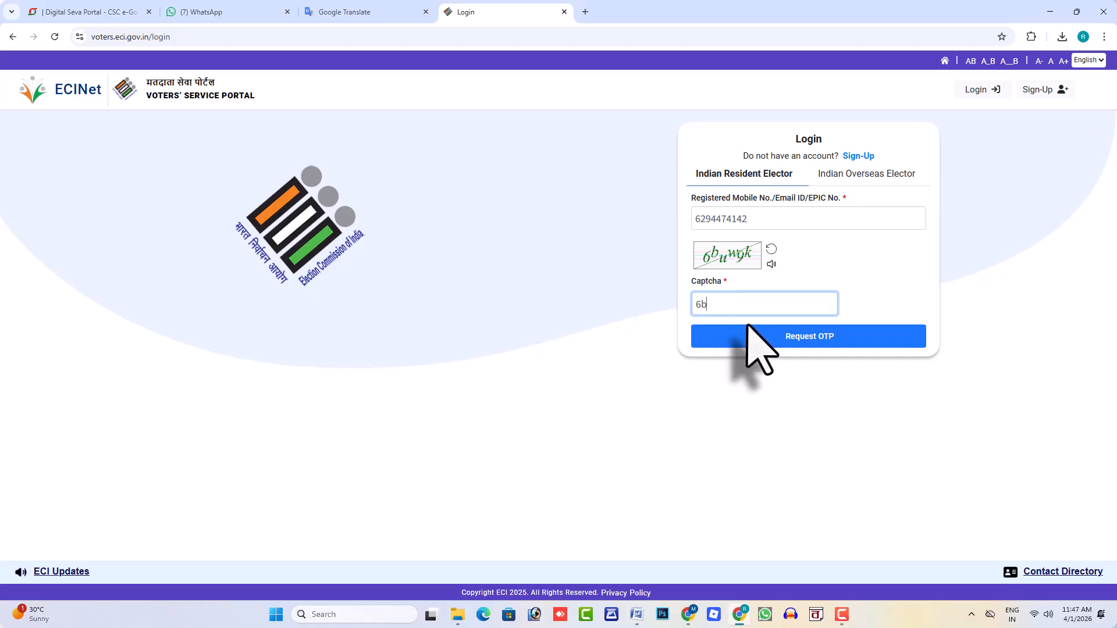
{"action": "type", "text": "uw9k"}
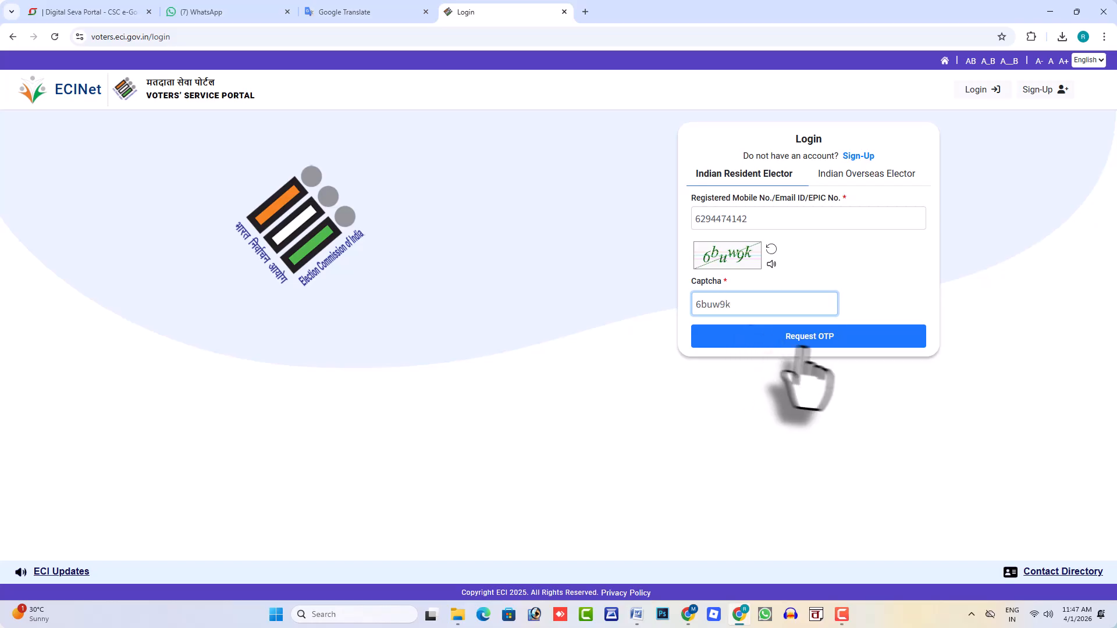
Request an OTP, enter the six-digit one-time code and verify to log in
{"action": "left_click", "coordinate": [804, 337]}
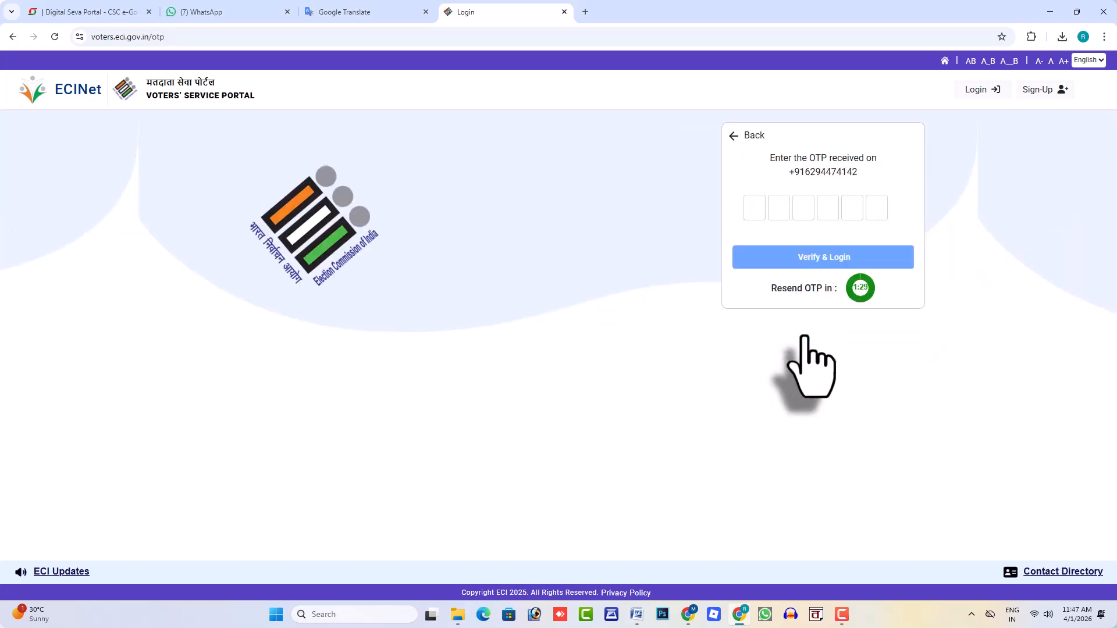
{"action": "left_click", "coordinate": [752, 211]}
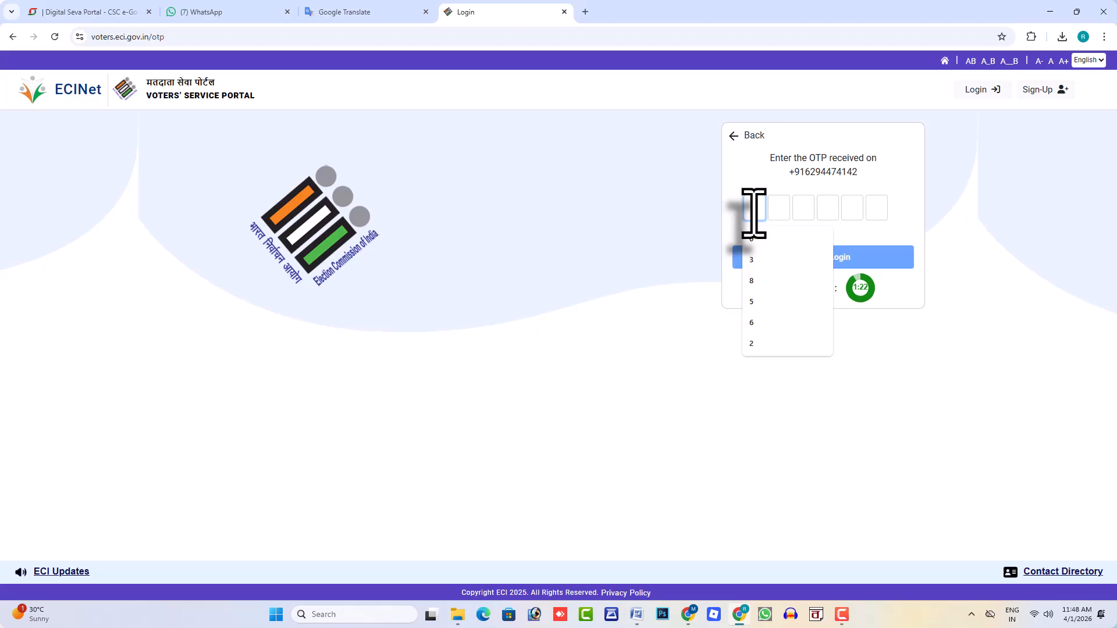
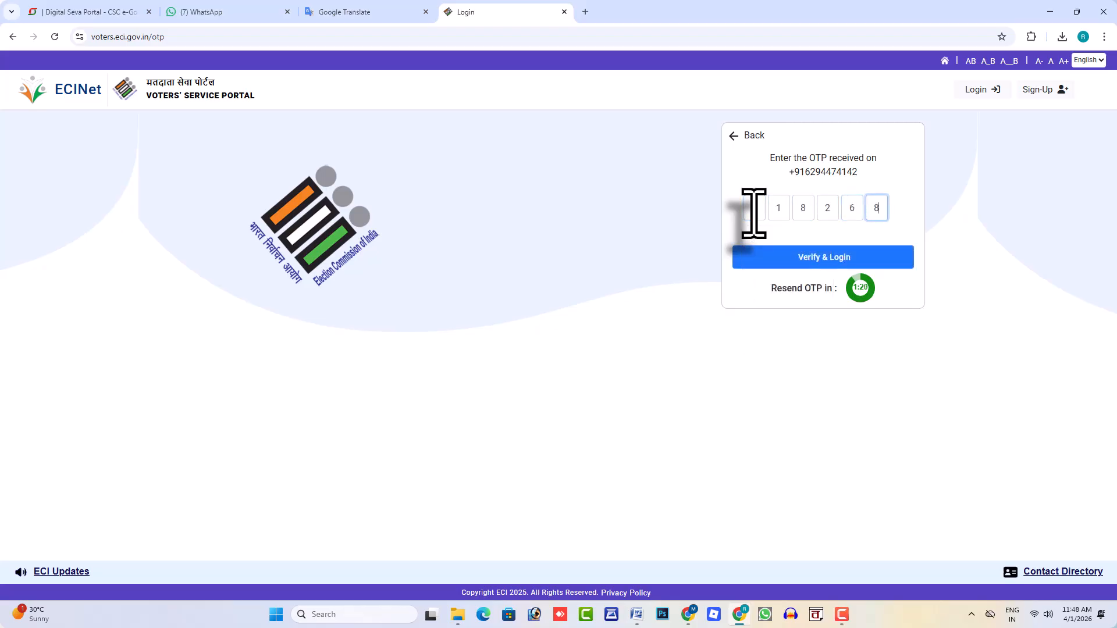
{"action": "left_click", "coordinate": [811, 261]}
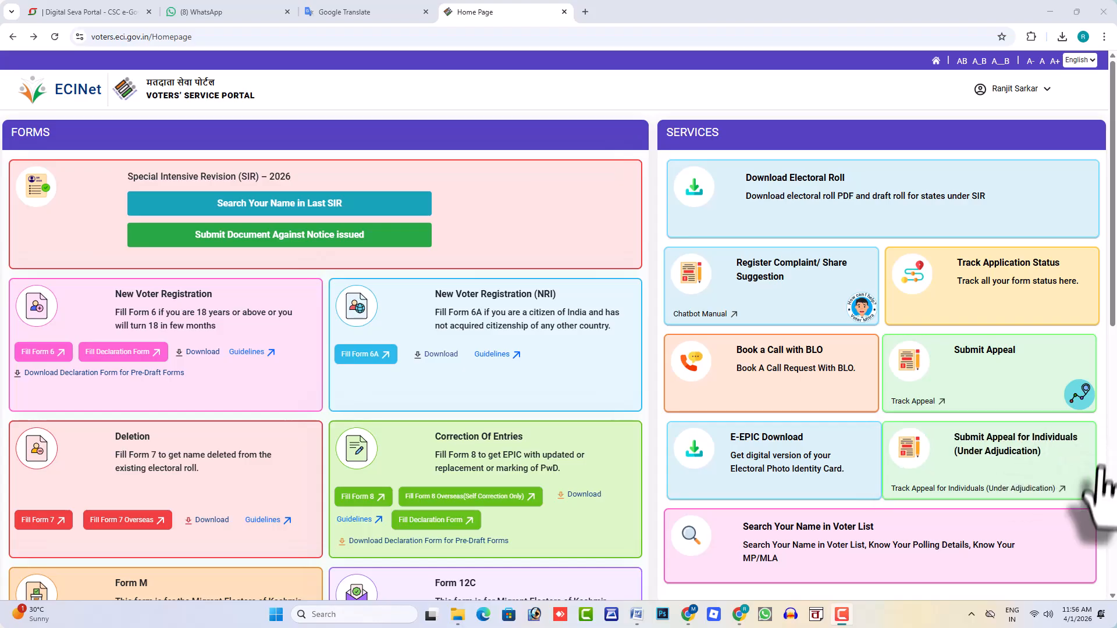
Open the Submit Appeal for Individuals (Under Adjudication) form and enter the elector's EPIC number
{"action": "left_click", "coordinate": [992, 457]}
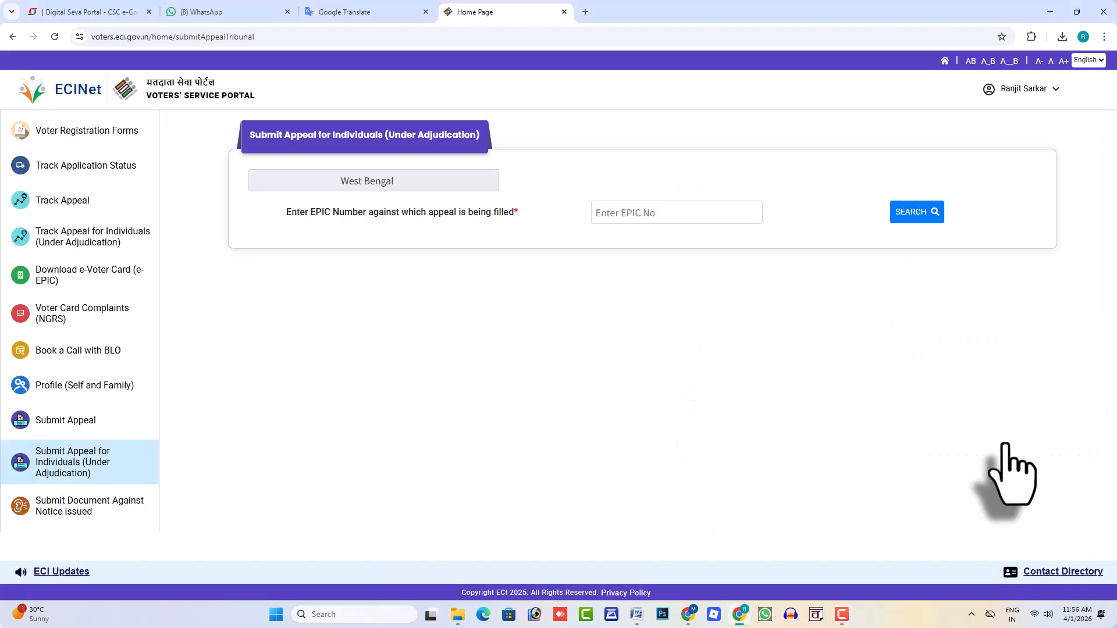
{"action": "left_click", "coordinate": [609, 215]}
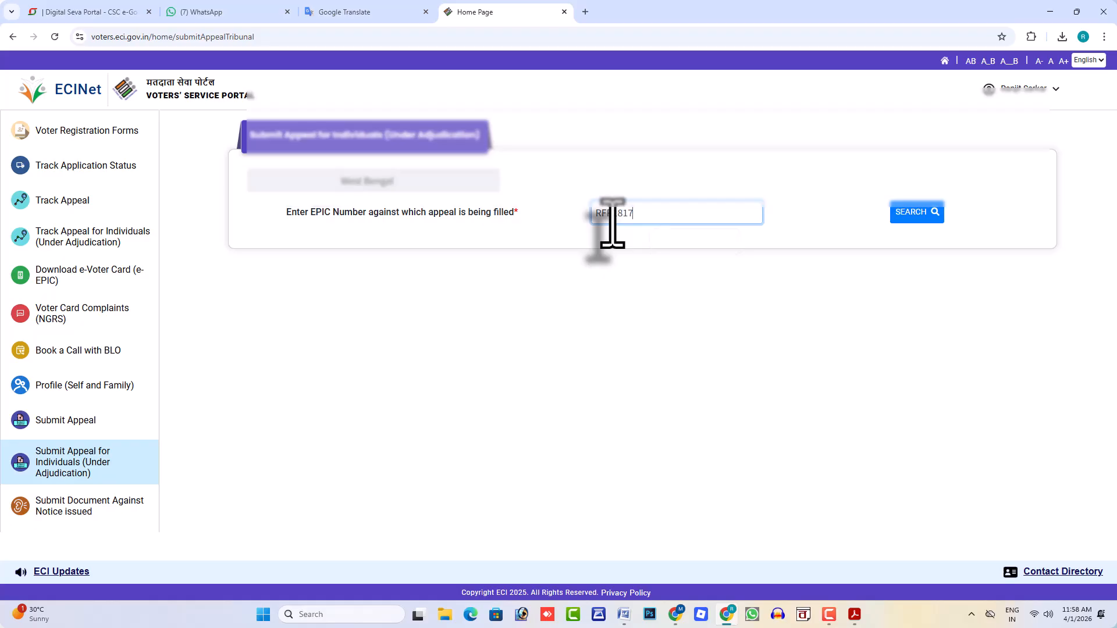
{"action": "type", "text": "162"}
{"action": "double_click", "coordinate": [612, 220]}
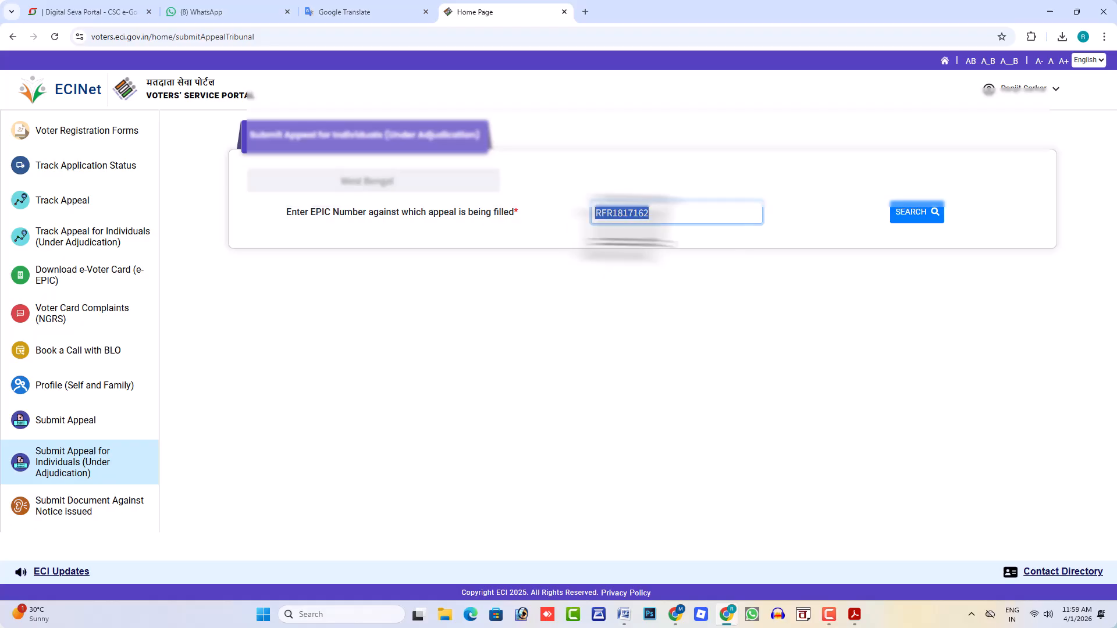
Search the EPIC number, replace Full Name with the found elector's name, and check mobile and EPIC entries
{"action": "left_click", "coordinate": [918, 215]}
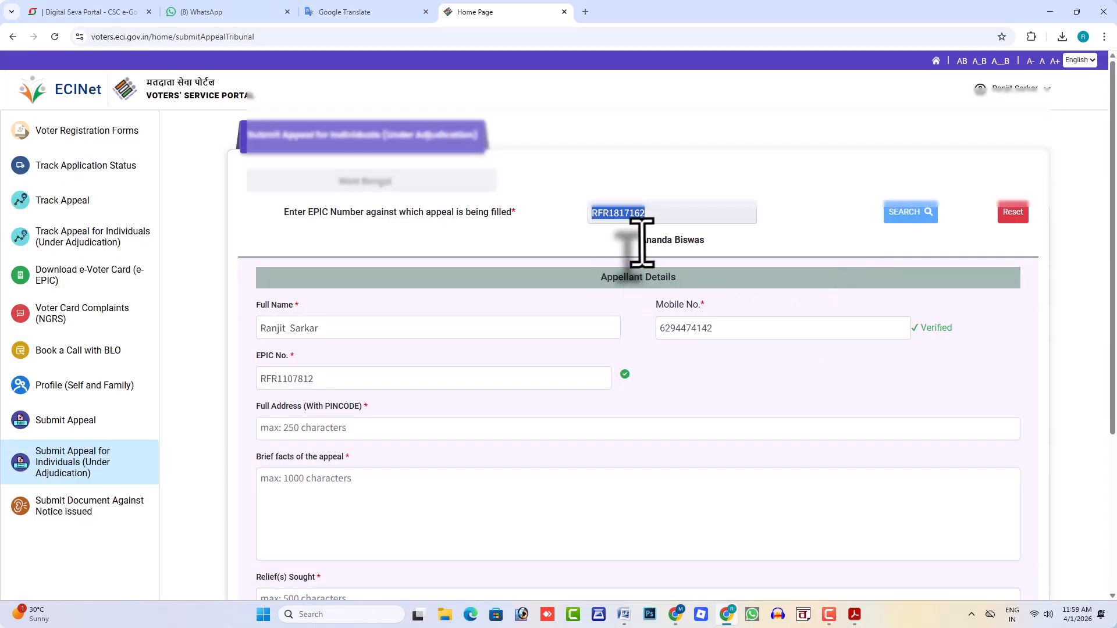
{"action": "left_click_drag", "start_coordinate": [641, 242], "coordinate": [712, 241]}
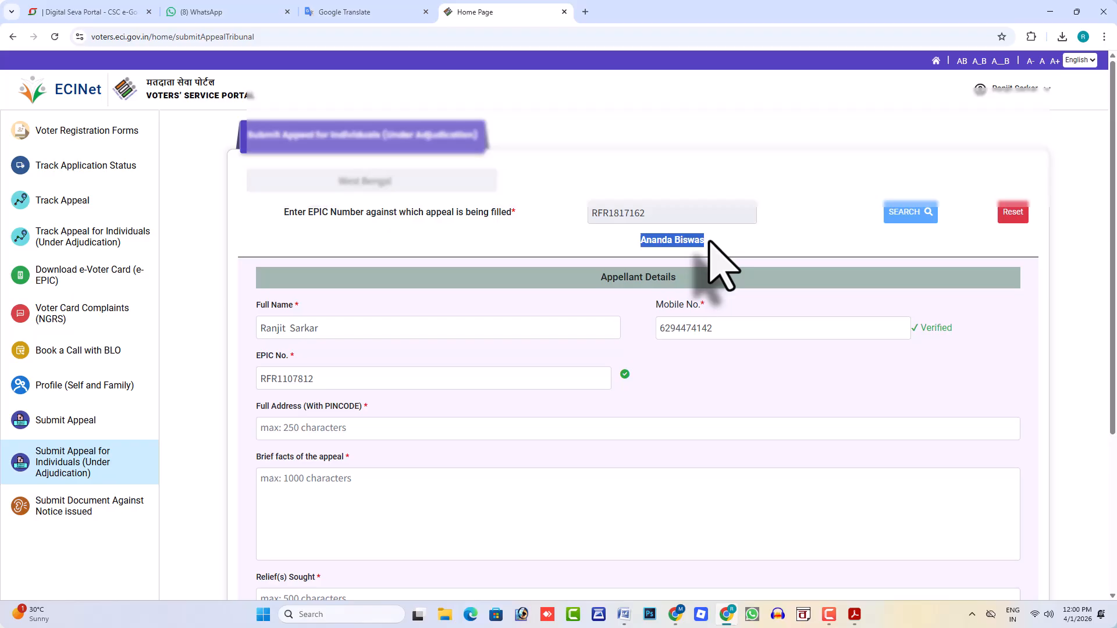
{"action": "left_click", "coordinate": [329, 328]}
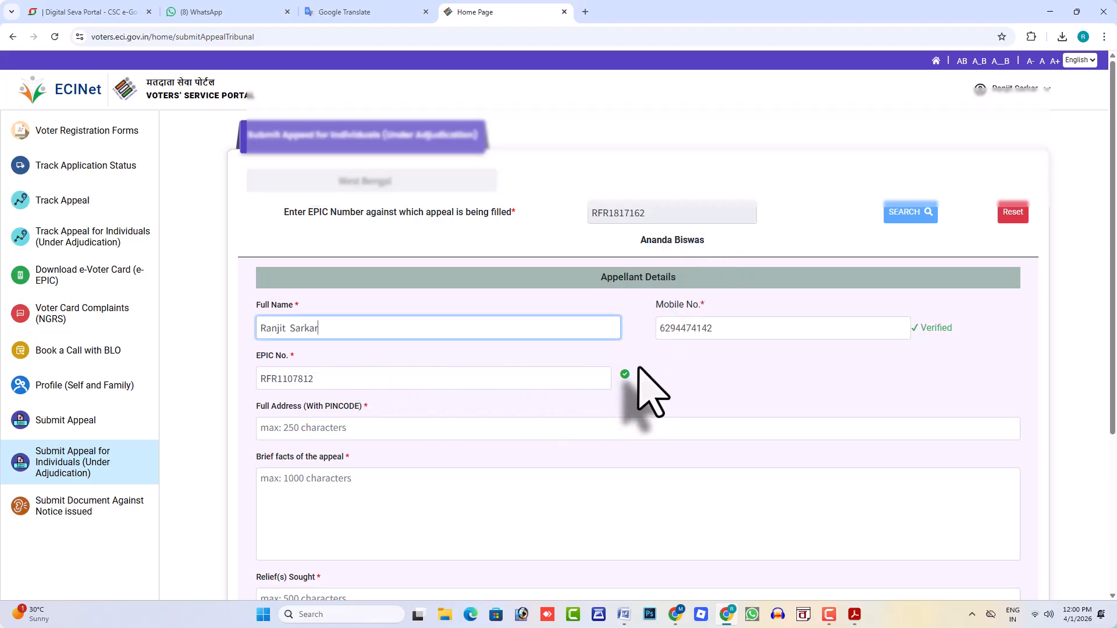
{"action": "left_click_drag", "start_coordinate": [320, 328], "coordinate": [236, 338]}
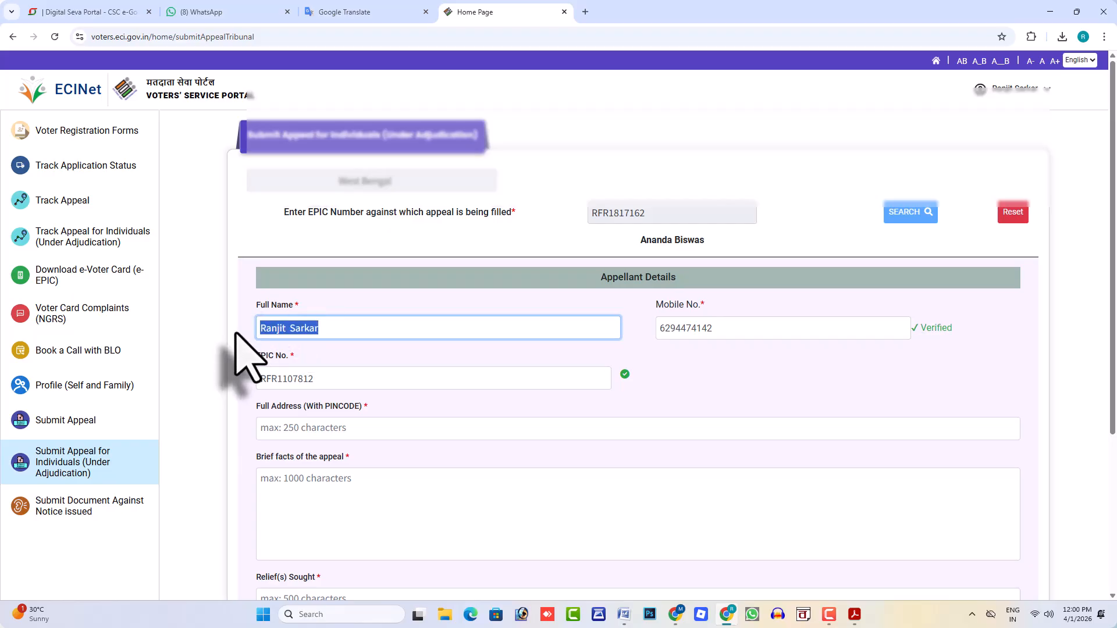
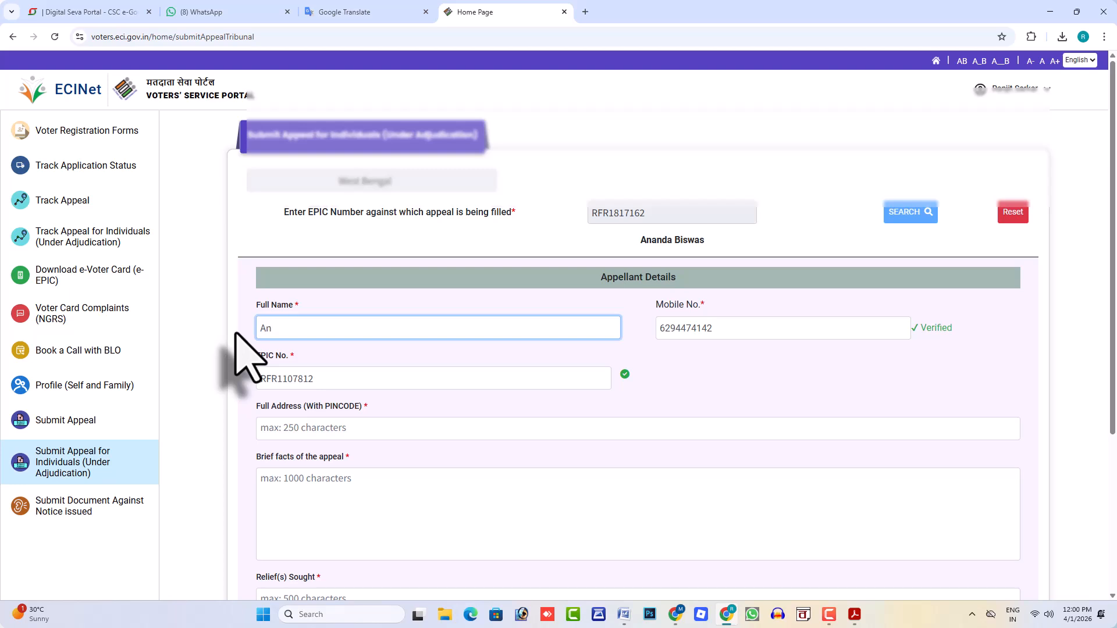
{"action": "double_click", "coordinate": [660, 329]}
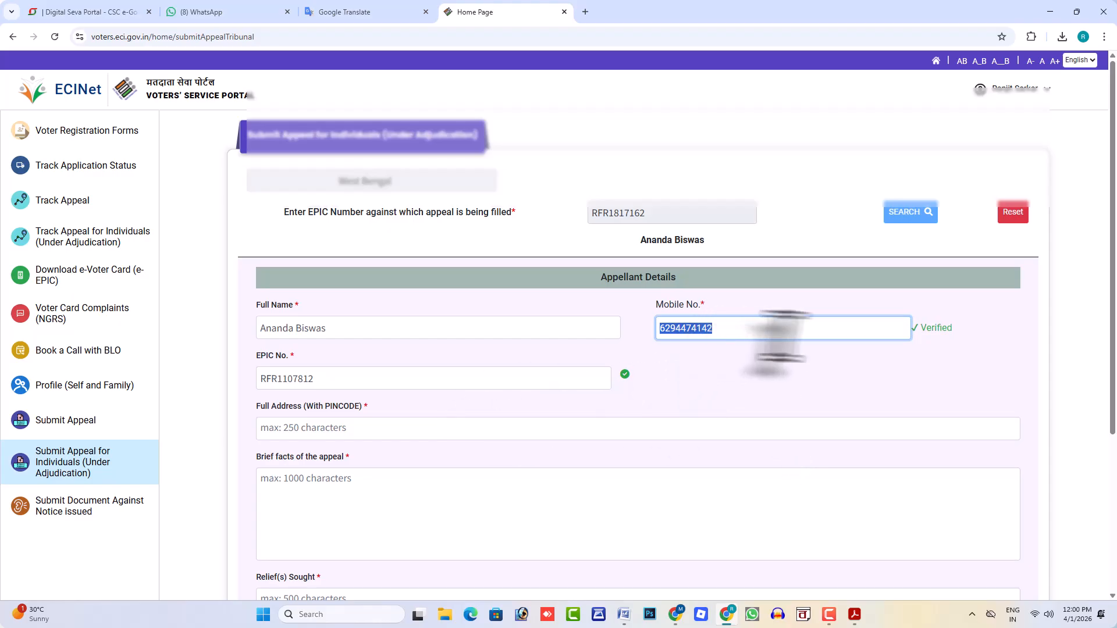
{"action": "left_click", "coordinate": [327, 381]}
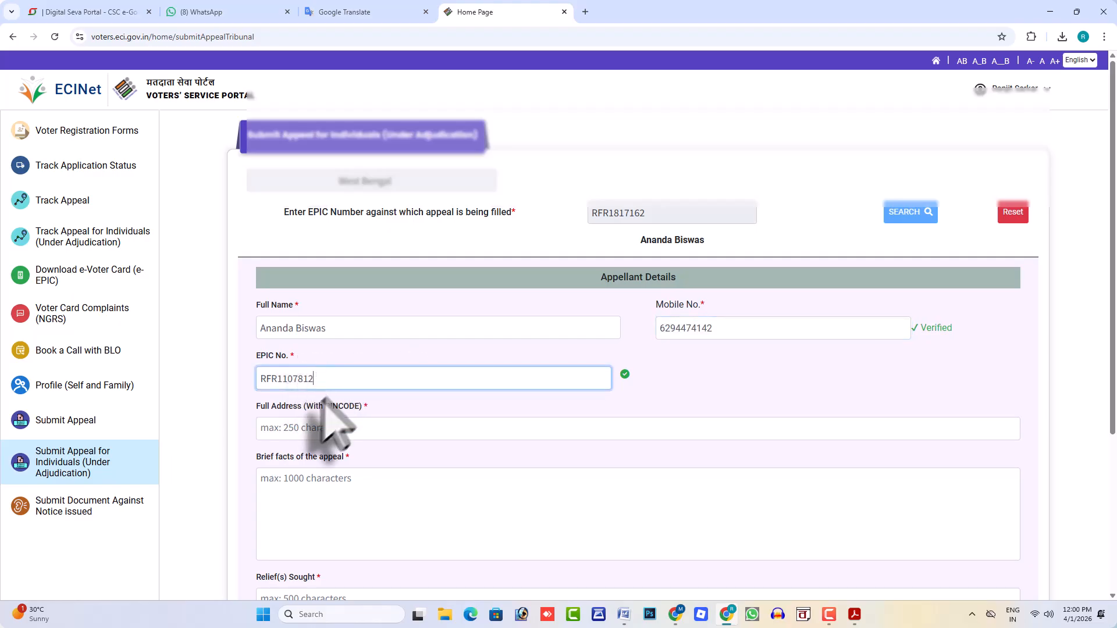
{"action": "left_click", "coordinate": [329, 429]}
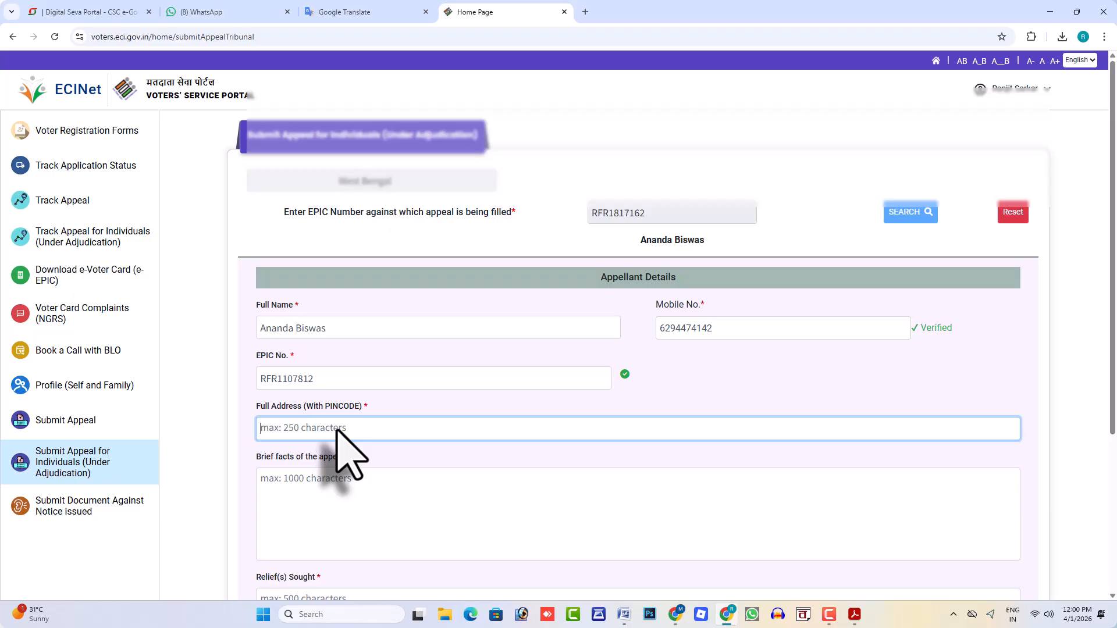
Type the address outline 'Vill- PO-PS-Dist- PI' into Full Address (With PINCODE)
{"action": "type", "text": "Vill- PO-PS-Dist-"}
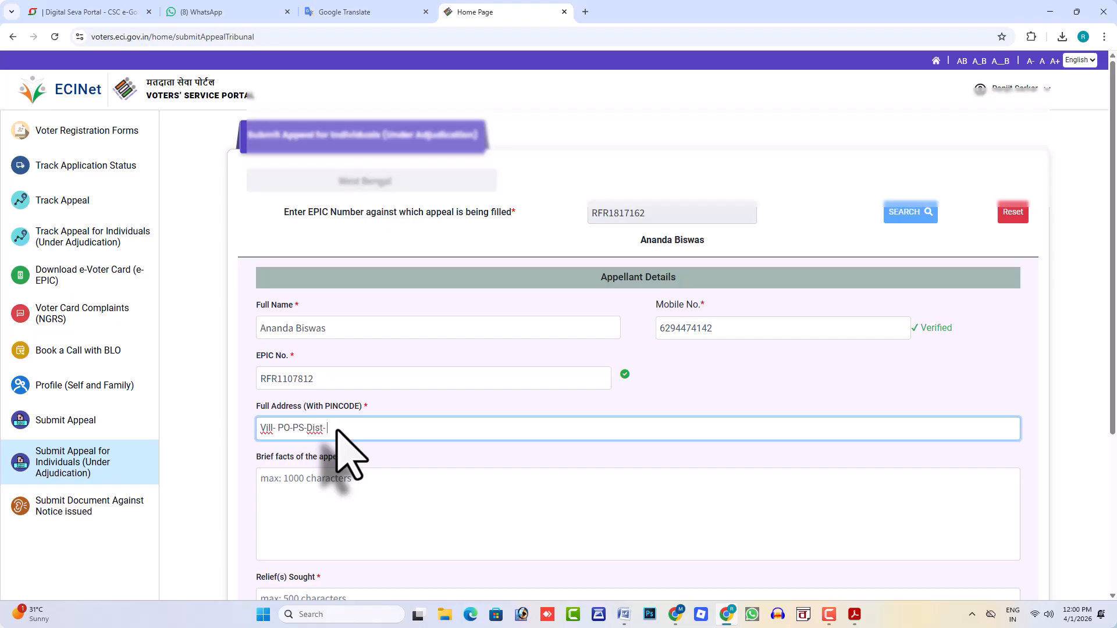
{"action": "type", "text": " PI"}
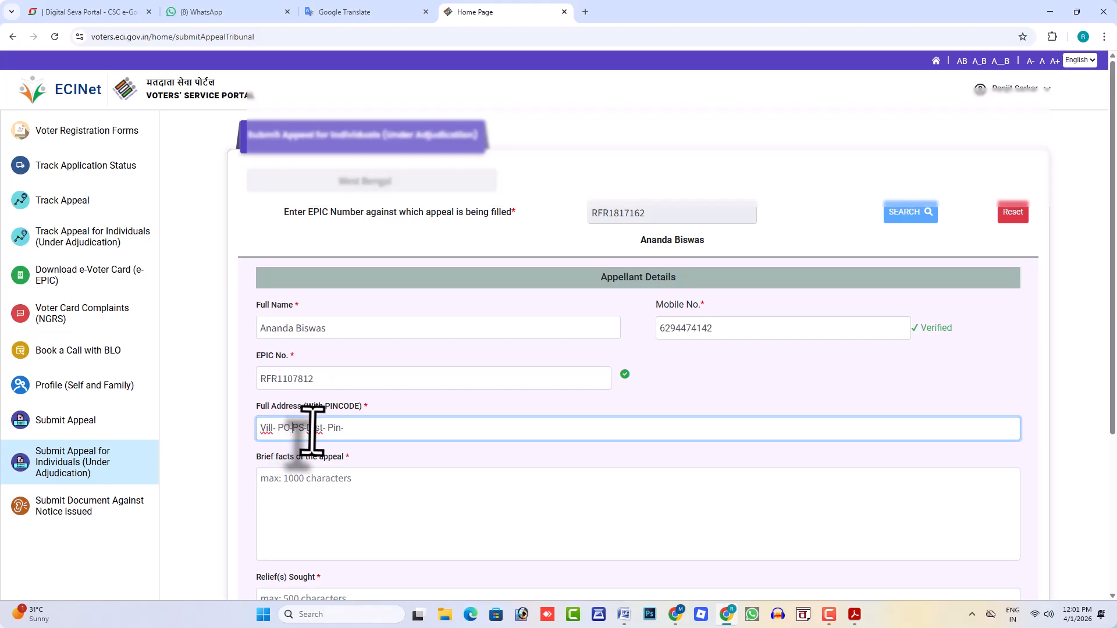
Put the cursor in the Brief facts of the appeal box and scroll down
{"action": "left_click", "coordinate": [269, 488]}
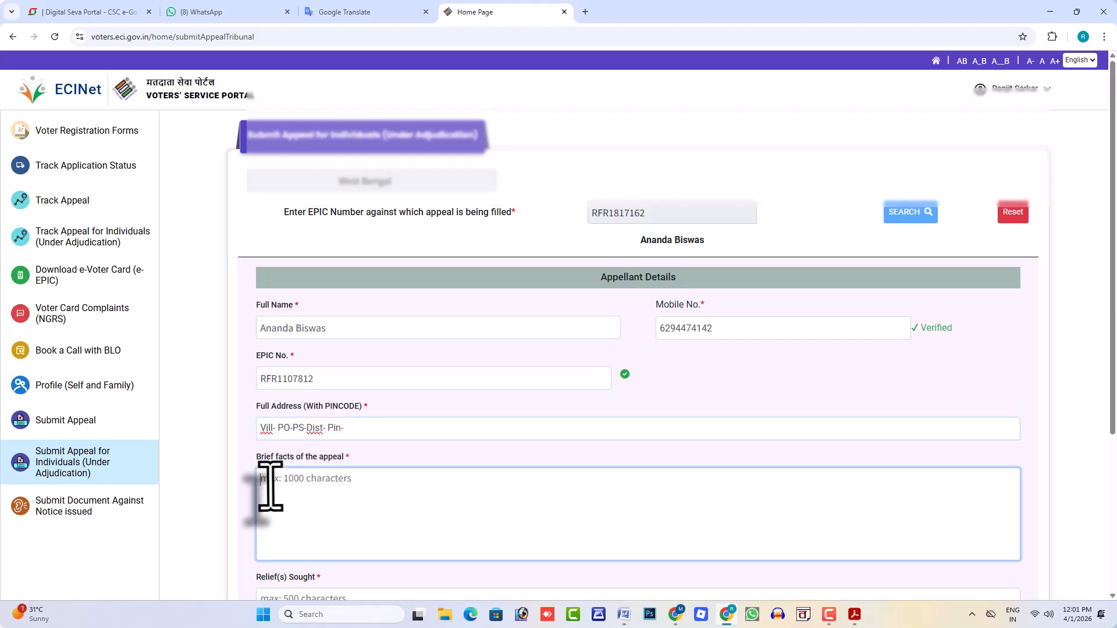
{"action": "scroll", "coordinate": [303, 489], "scroll_direction": "down", "scroll_amount": 2}
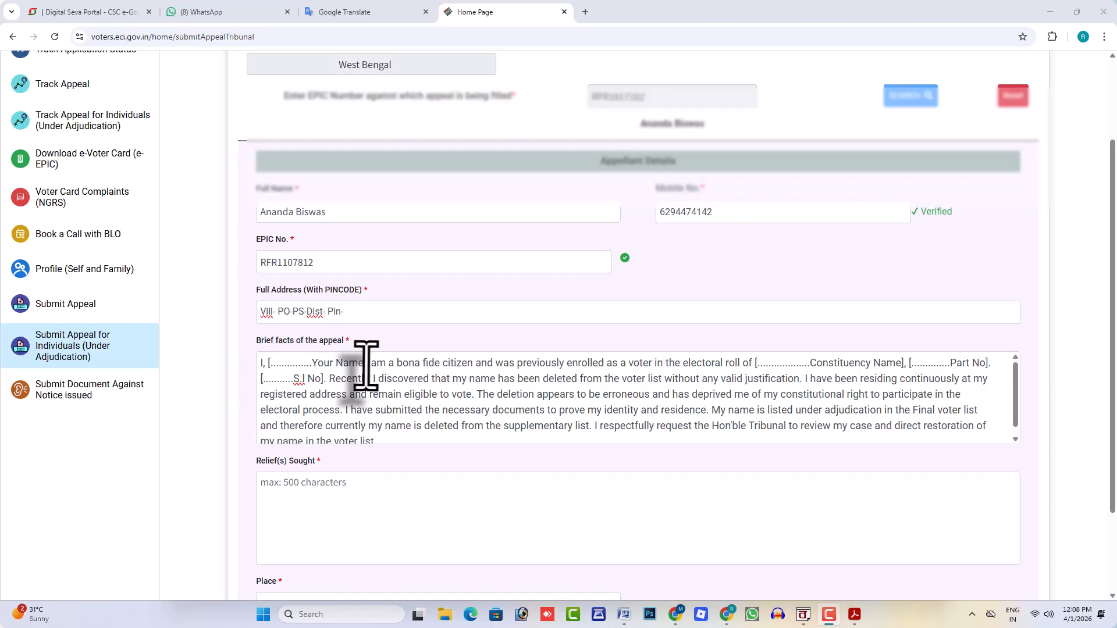
{"action": "left_click_drag", "start_coordinate": [365, 363], "coordinate": [268, 373]}
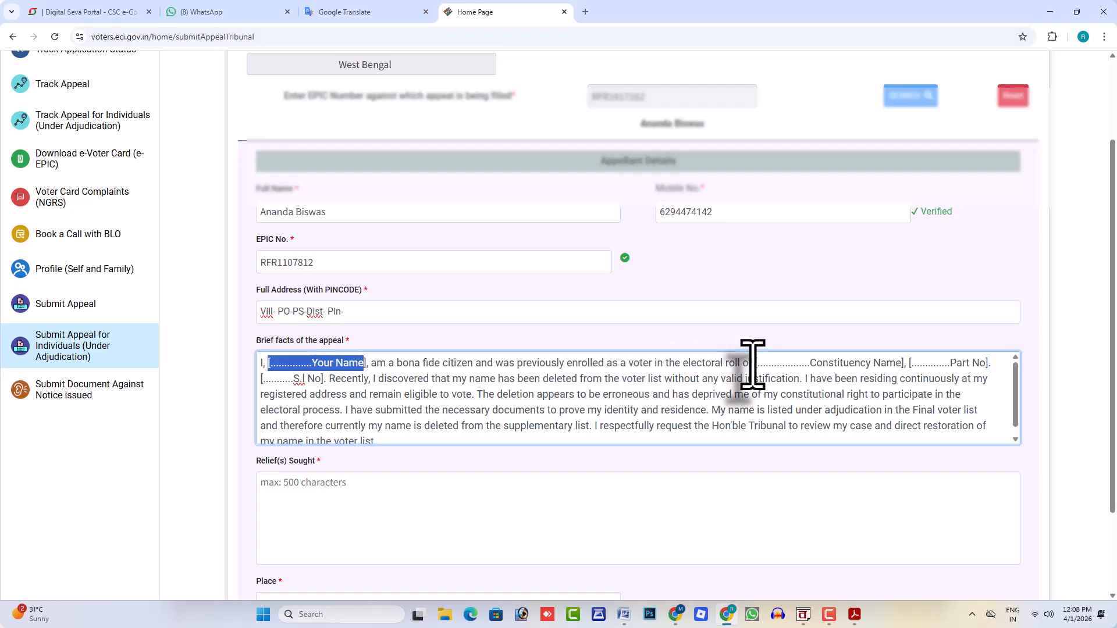
{"action": "left_click_drag", "start_coordinate": [754, 363], "coordinate": [905, 367]}
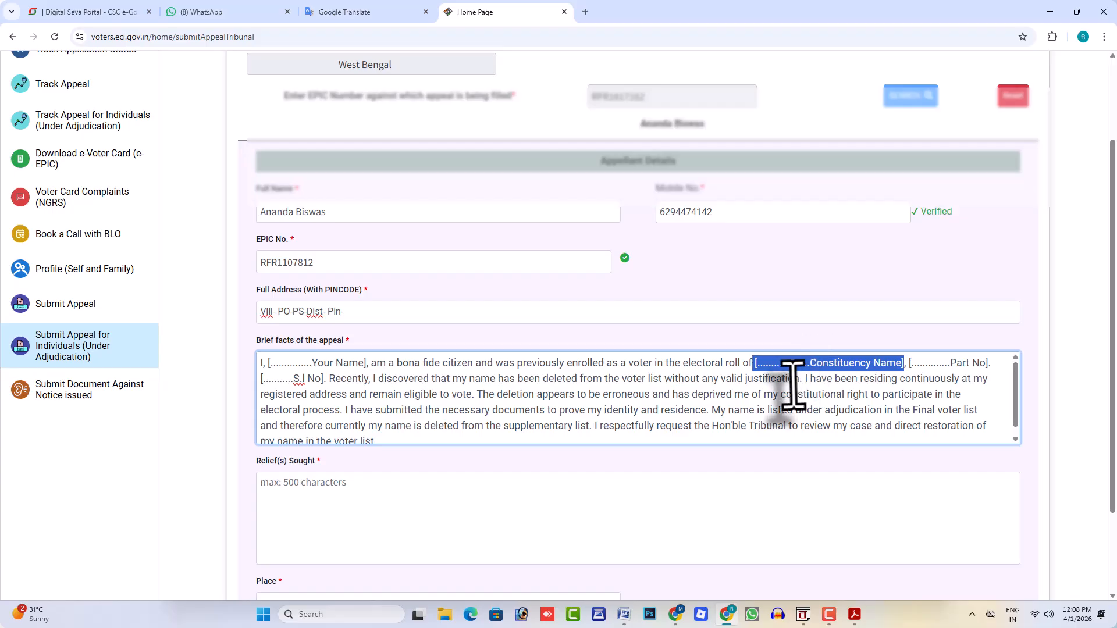
{"action": "left_click_drag", "start_coordinate": [908, 362], "coordinate": [990, 364]}
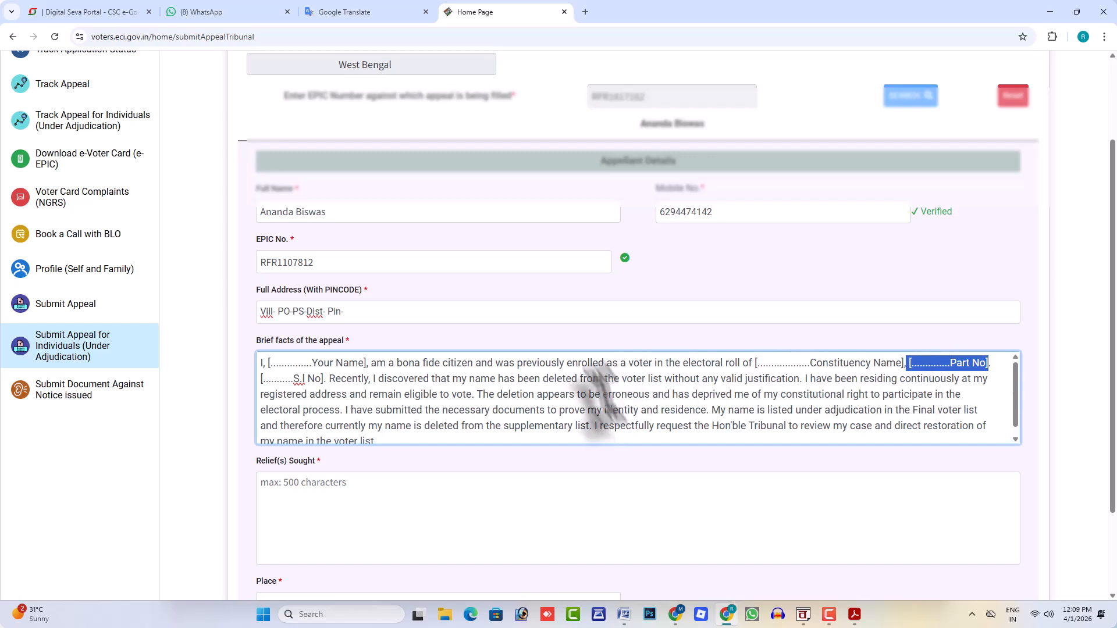
{"action": "left_click_drag", "start_coordinate": [260, 379], "coordinate": [323, 379]}
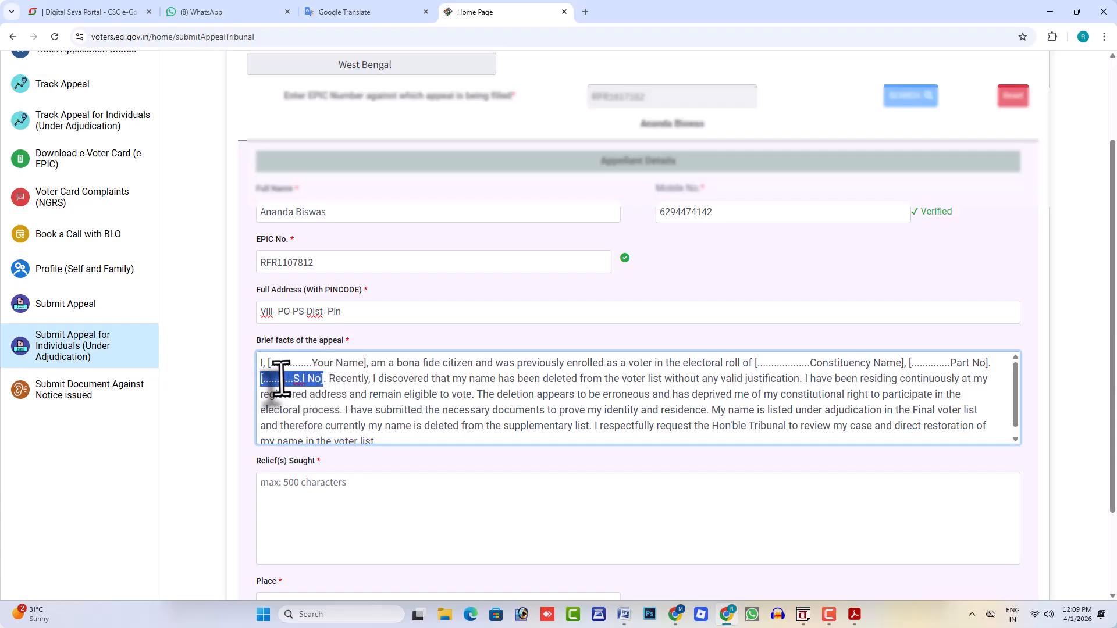
{"action": "left_click", "coordinate": [298, 378]}
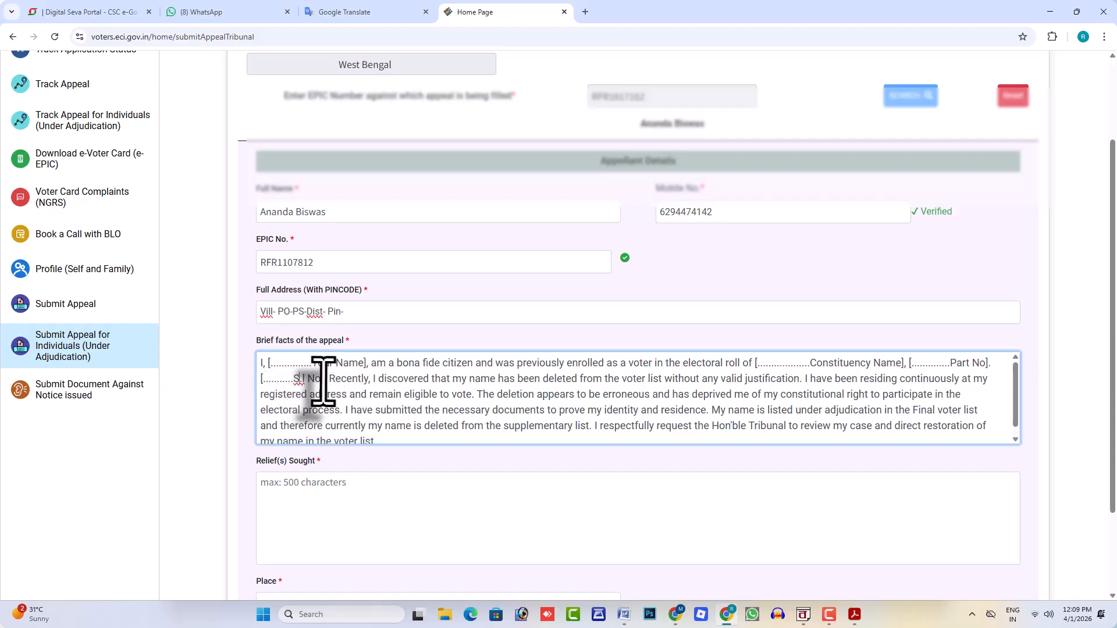
{"action": "left_click_drag", "start_coordinate": [324, 378], "coordinate": [260, 381]}
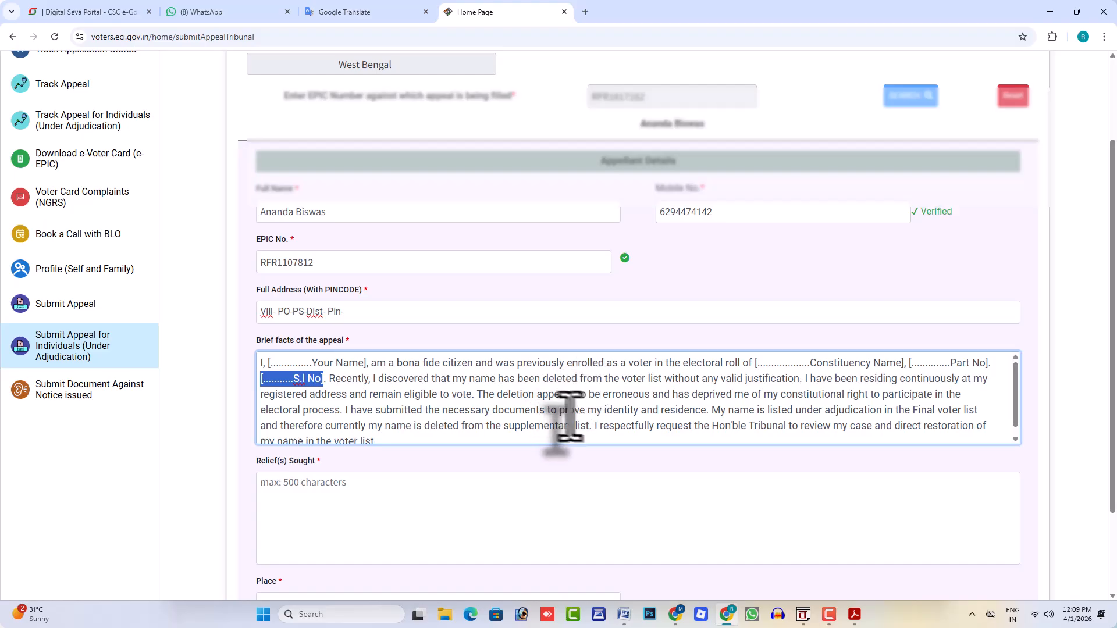
{"action": "scroll", "coordinate": [547, 409], "scroll_direction": "down", "scroll_amount": 1}
{"action": "scroll", "coordinate": [561, 407], "scroll_direction": "up", "scroll_amount": 1}
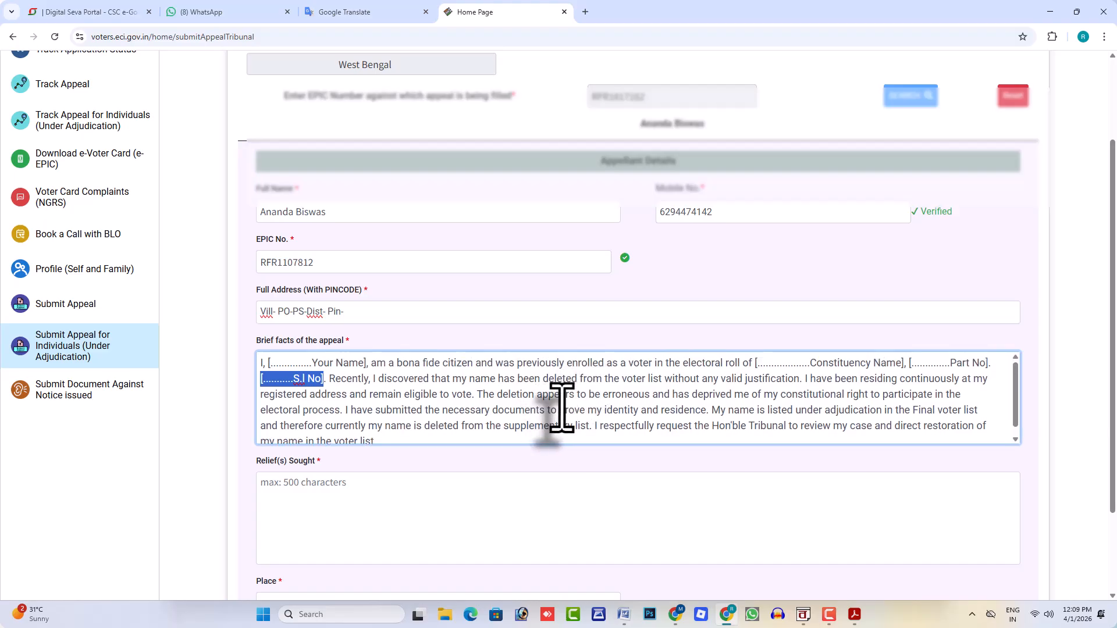
{"action": "scroll", "coordinate": [561, 407], "scroll_direction": "down", "scroll_amount": 1}
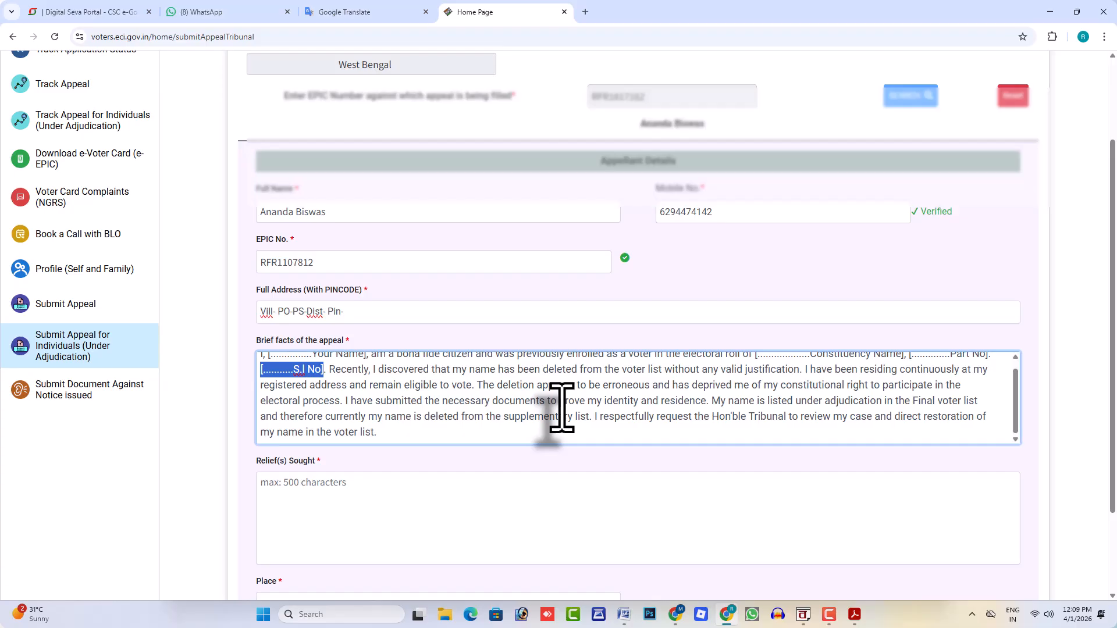
Paste the prepared relief paragraph into Relief(s) Sought and scroll through the form to review it
{"action": "left_click", "coordinate": [318, 501]}
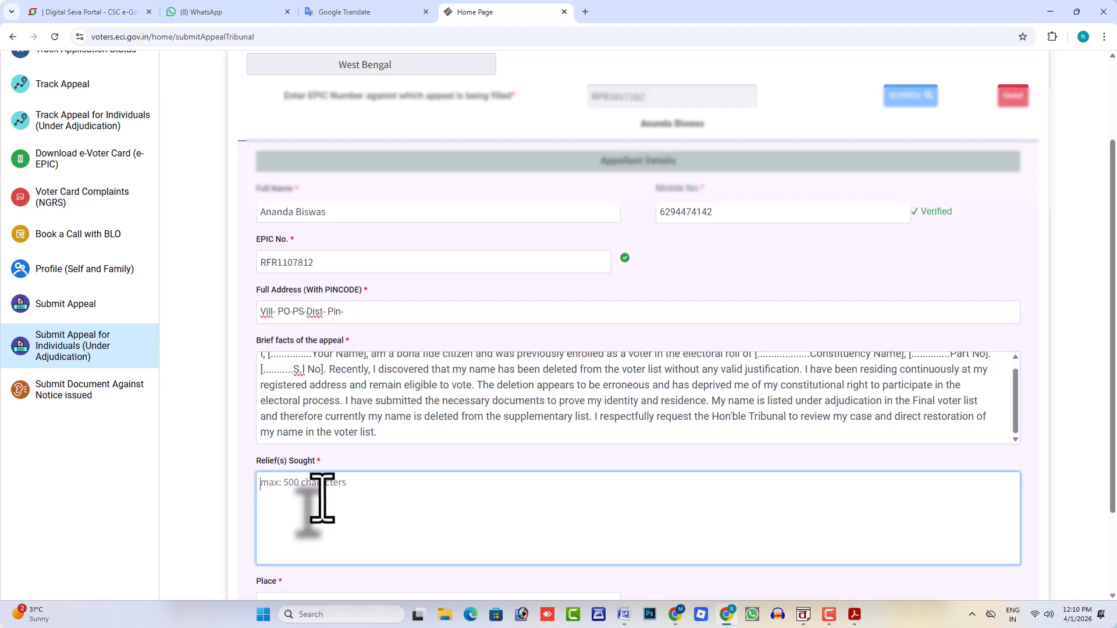
{"action": "type", "text": "I, [Your Name], respectfully pray that the Hon'ble Tribunal may be pleased to set aside the wrongful deletion of my name from the electoral roll and direct the concerned authorities to restore the name in the voter list forthwith. I, [Your Name], further seek any other order(s) deemed fit and proper in the interest of justice."}
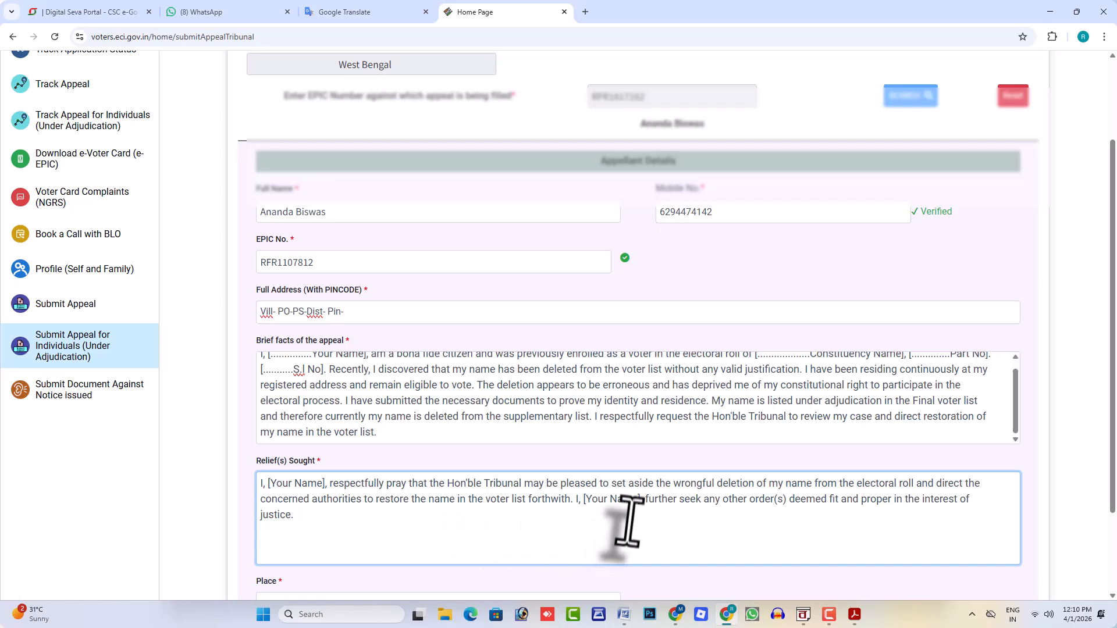
{"action": "scroll", "coordinate": [628, 519], "scroll_direction": "up", "scroll_amount": 1}
{"action": "scroll", "coordinate": [700, 460], "scroll_direction": "up", "scroll_amount": 1}
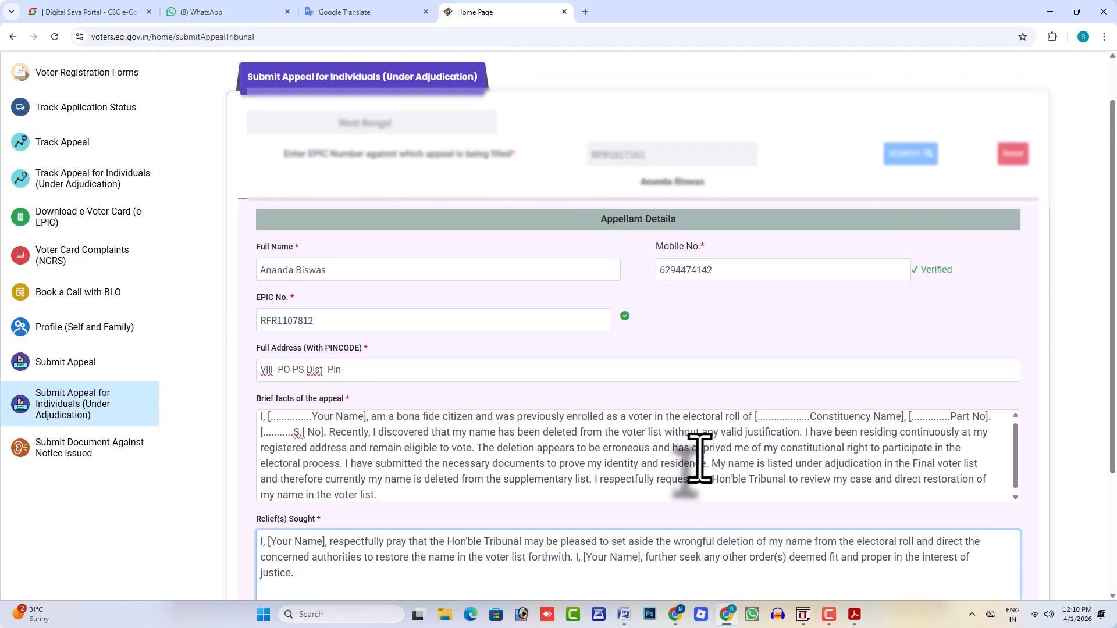
{"action": "scroll", "coordinate": [993, 424], "scroll_direction": "down", "scroll_amount": 2}
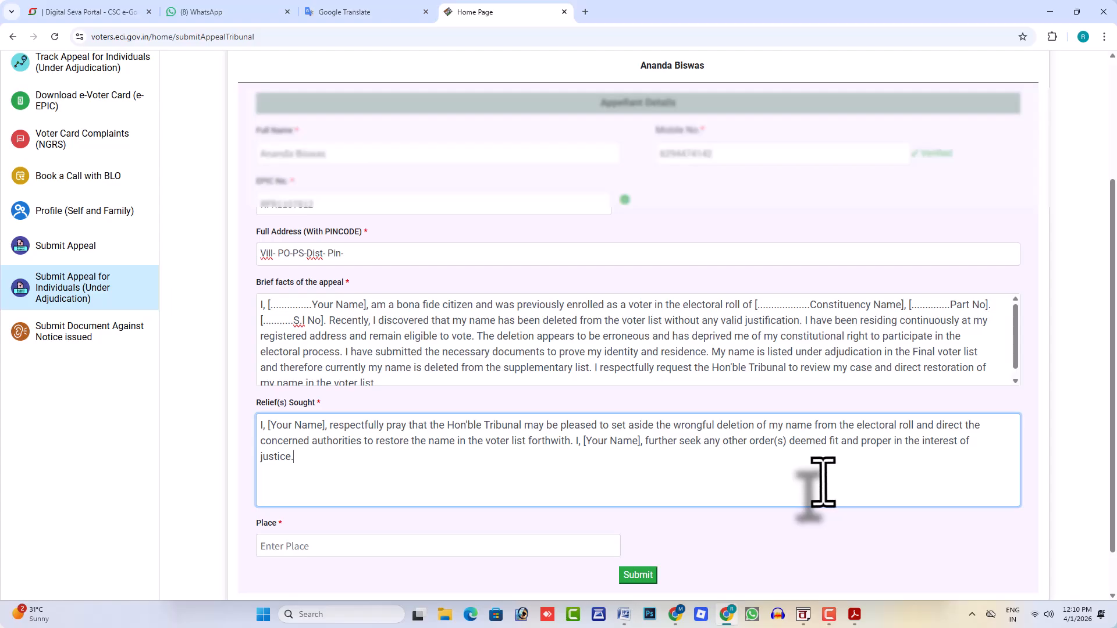
{"action": "scroll", "coordinate": [823, 481], "scroll_direction": "down", "scroll_amount": 1}
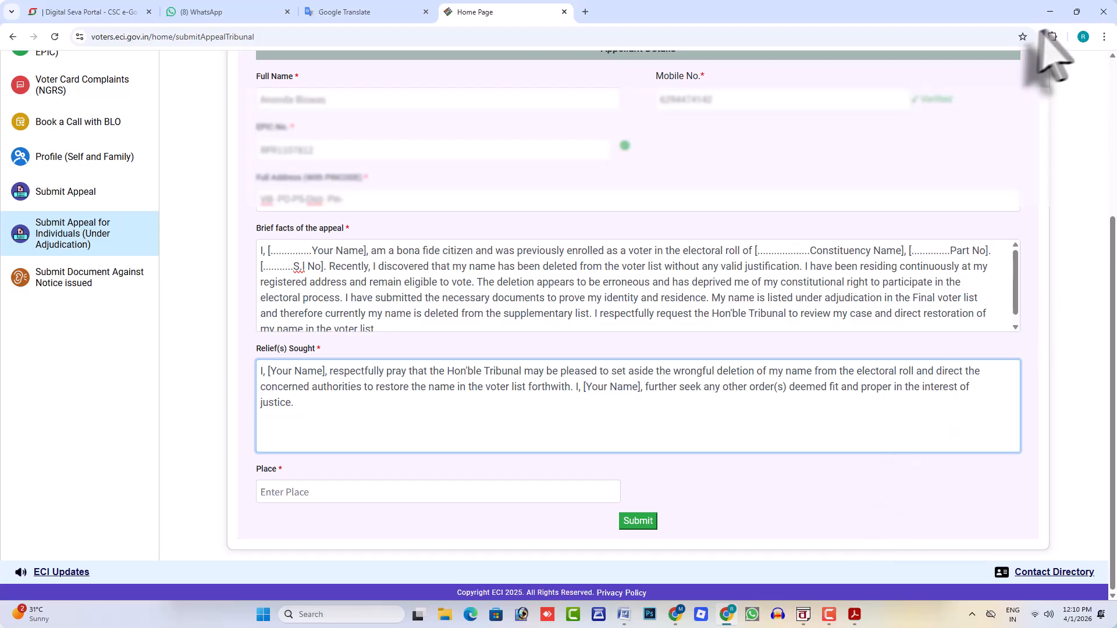
{"action": "scroll", "coordinate": [277, 405], "scroll_direction": "up", "scroll_amount": 1}
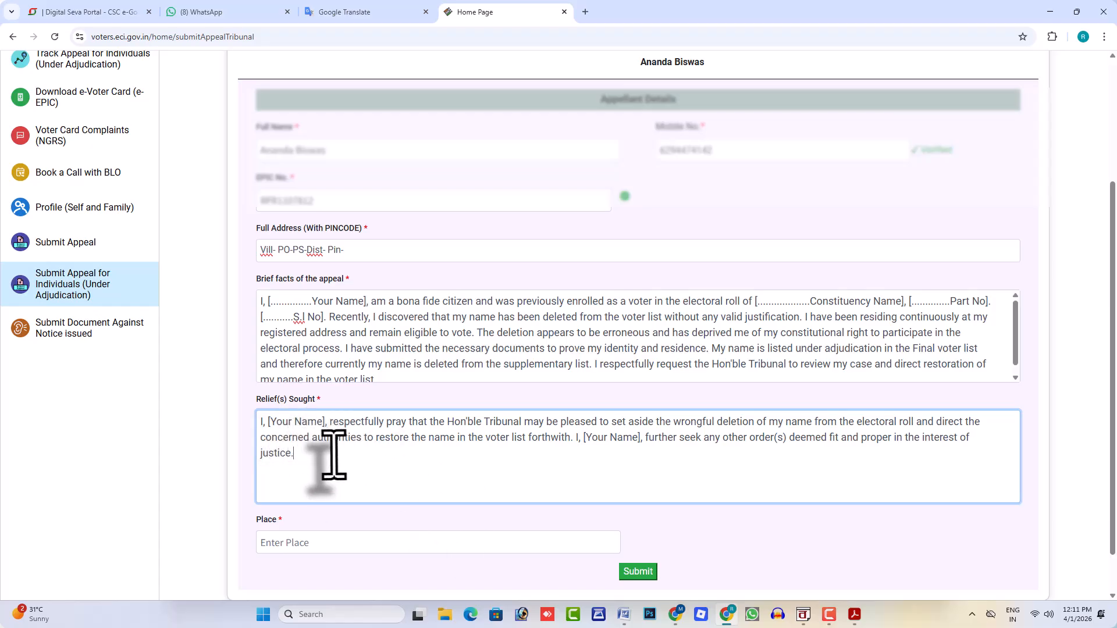
{"action": "left_click_drag", "start_coordinate": [262, 423], "coordinate": [311, 462]}
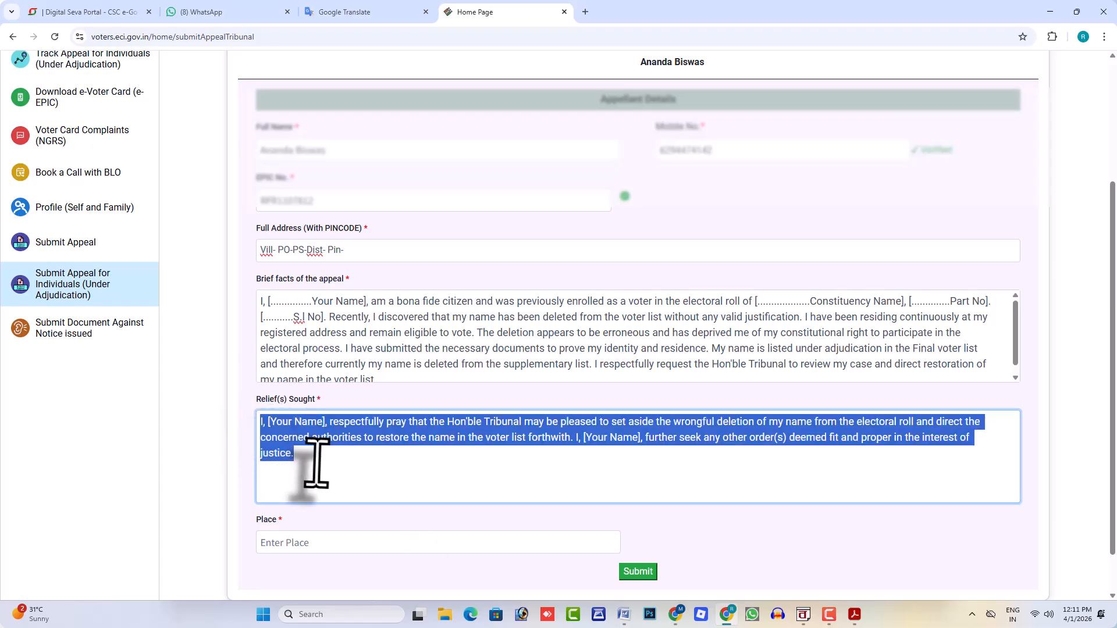
{"action": "left_click", "coordinate": [427, 474]}
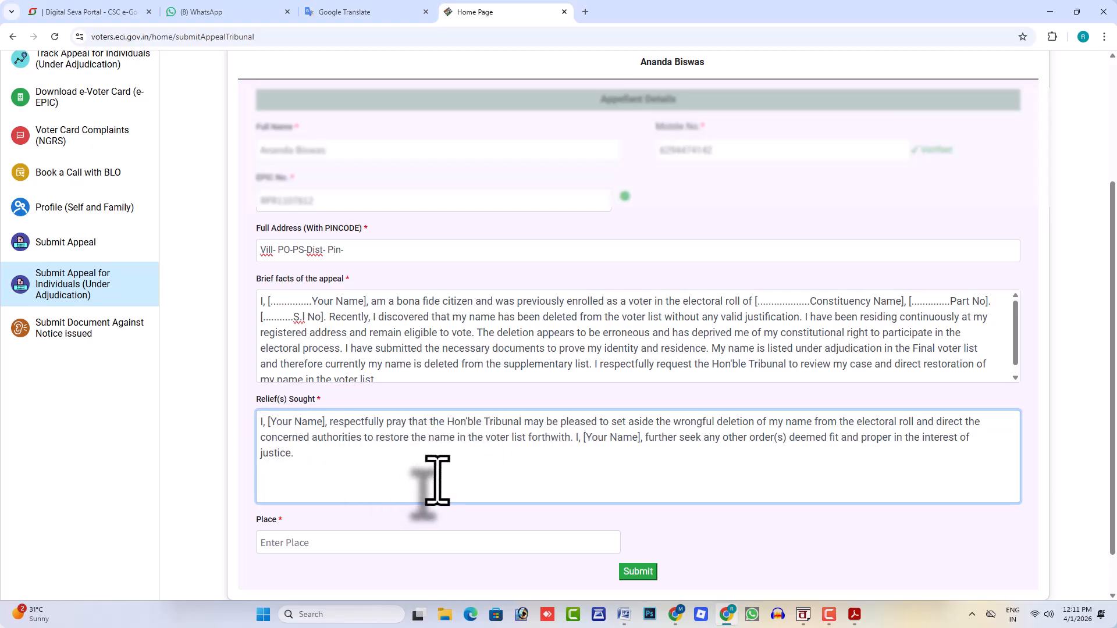
{"action": "scroll", "coordinate": [437, 481], "scroll_direction": "down", "scroll_amount": 1}
{"action": "left_click", "coordinate": [309, 492]}
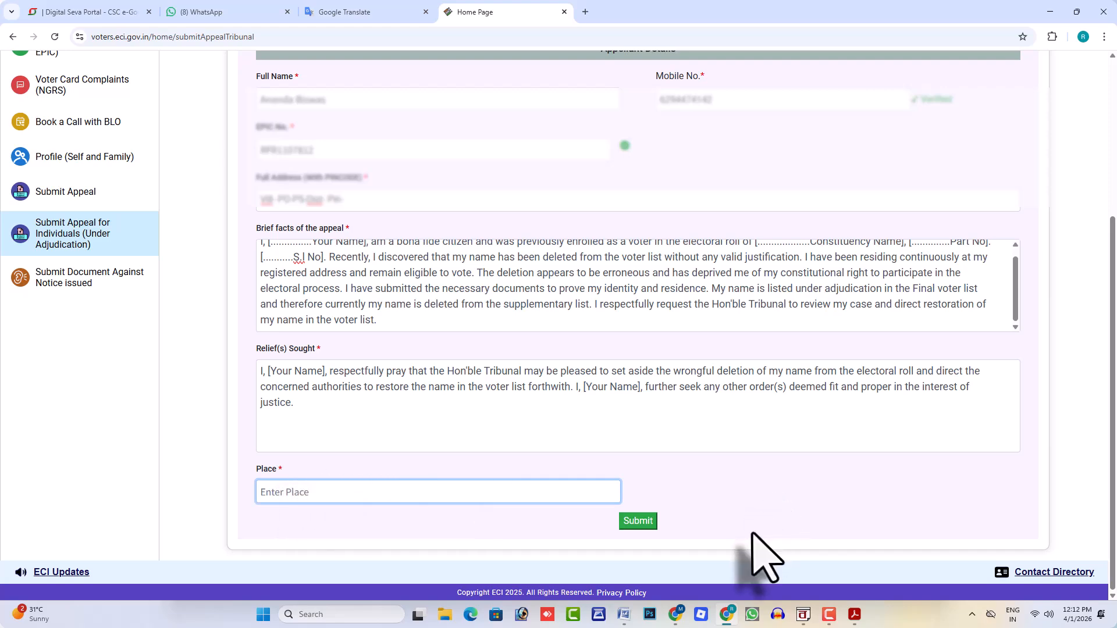
{"action": "scroll", "coordinate": [656, 374], "scroll_direction": "up", "scroll_amount": 3}
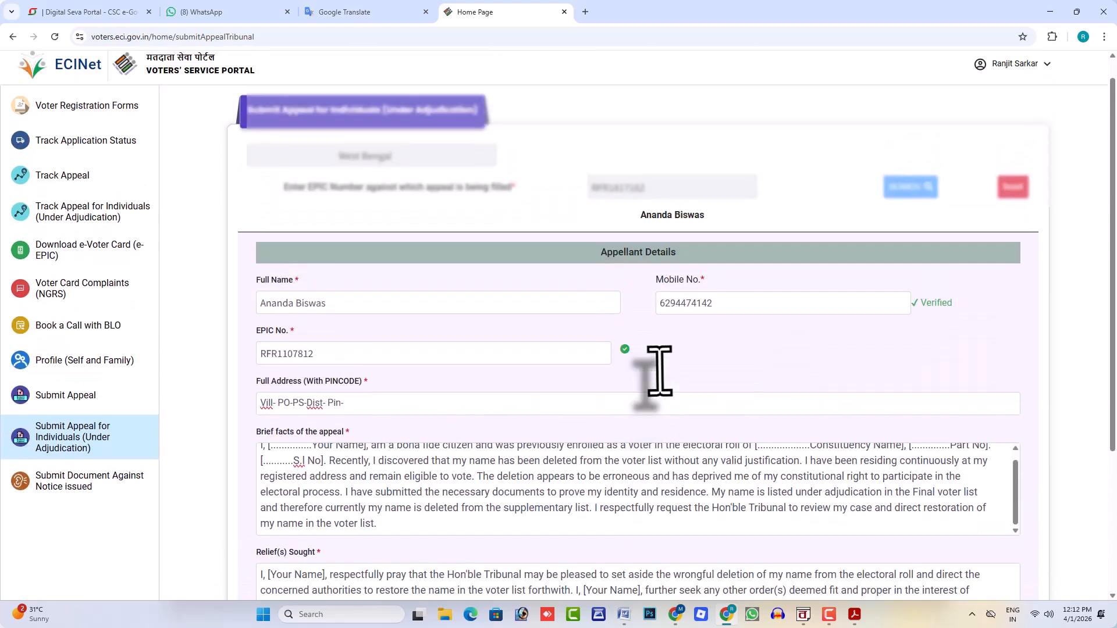
{"action": "scroll", "coordinate": [659, 371], "scroll_direction": "down", "scroll_amount": 3}
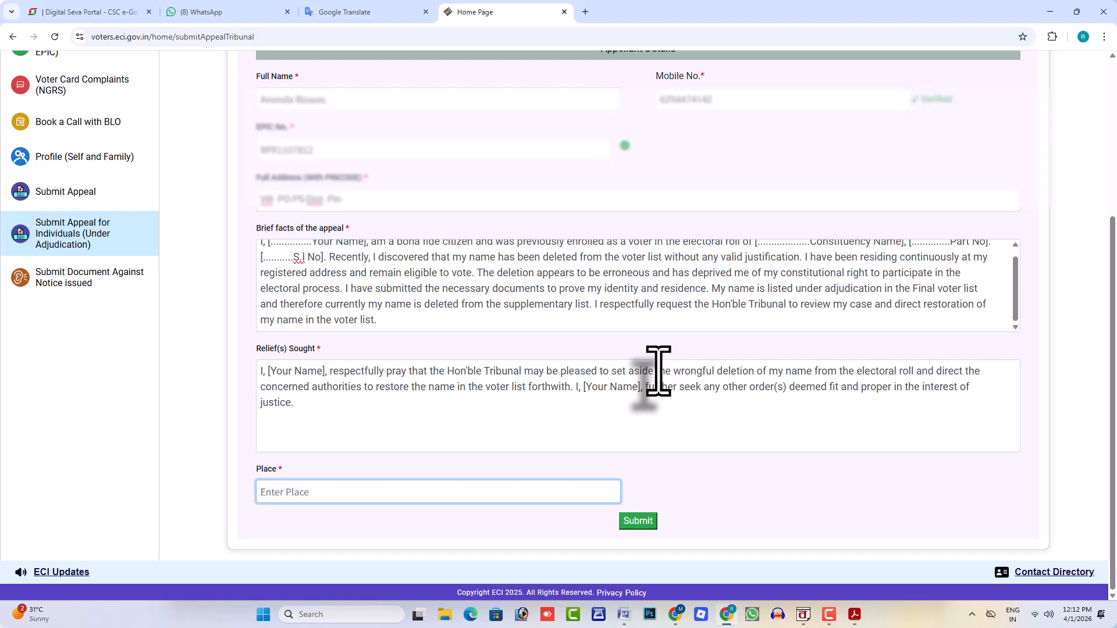
{"action": "scroll", "coordinate": [686, 390], "scroll_direction": "up", "scroll_amount": 3}
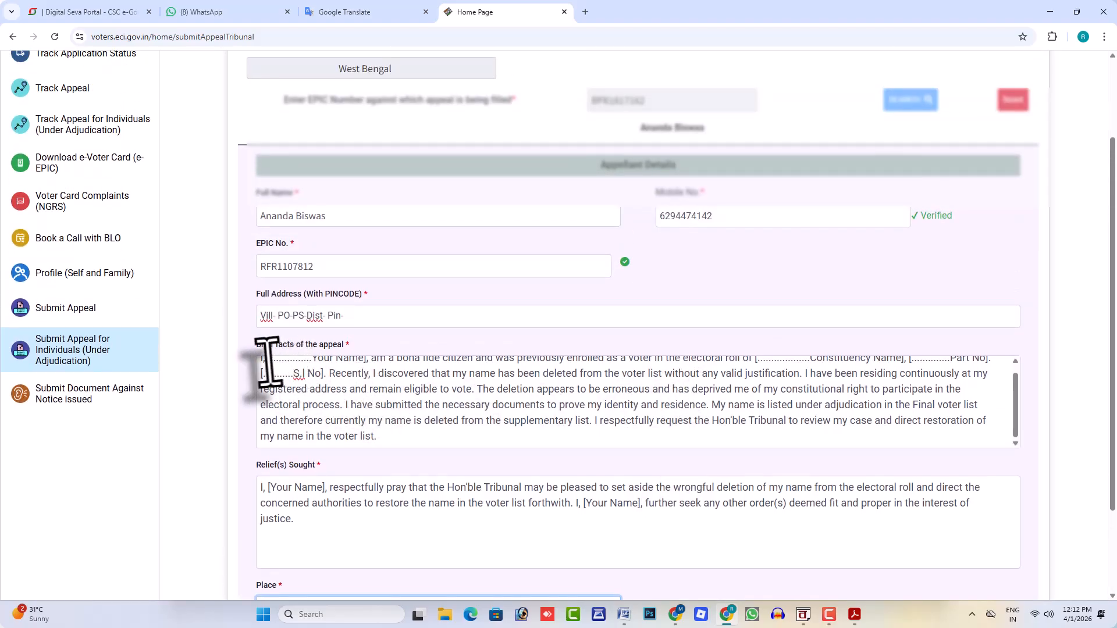
{"action": "left_click_drag", "start_coordinate": [260, 369], "coordinate": [425, 450]}
{"action": "left_click", "coordinate": [532, 445]}
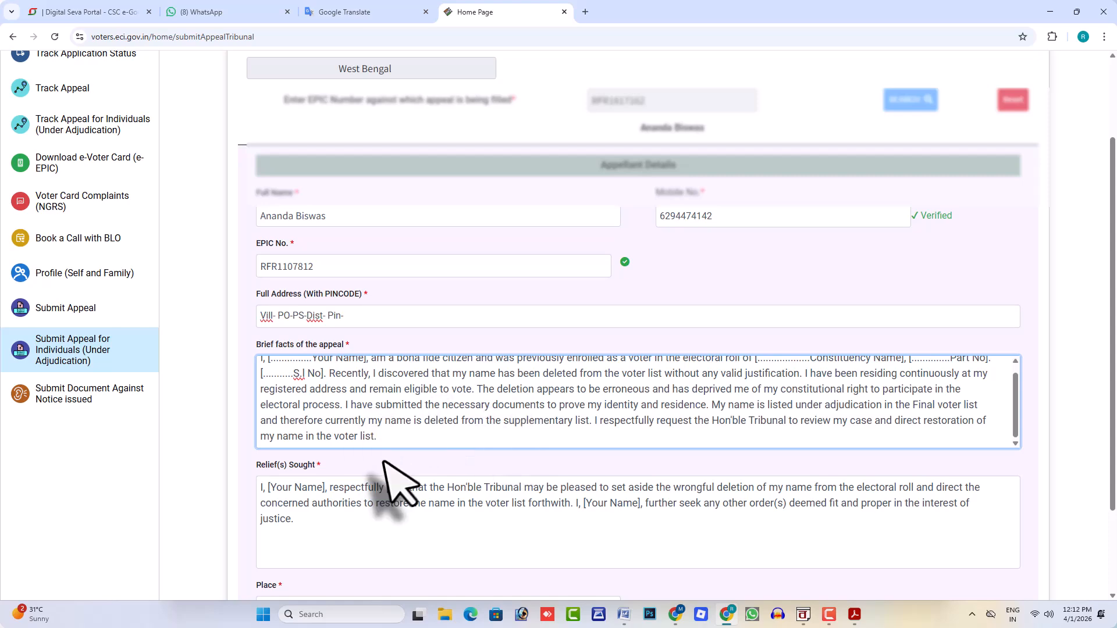
{"action": "scroll", "coordinate": [549, 486], "scroll_direction": "down", "scroll_amount": 3}
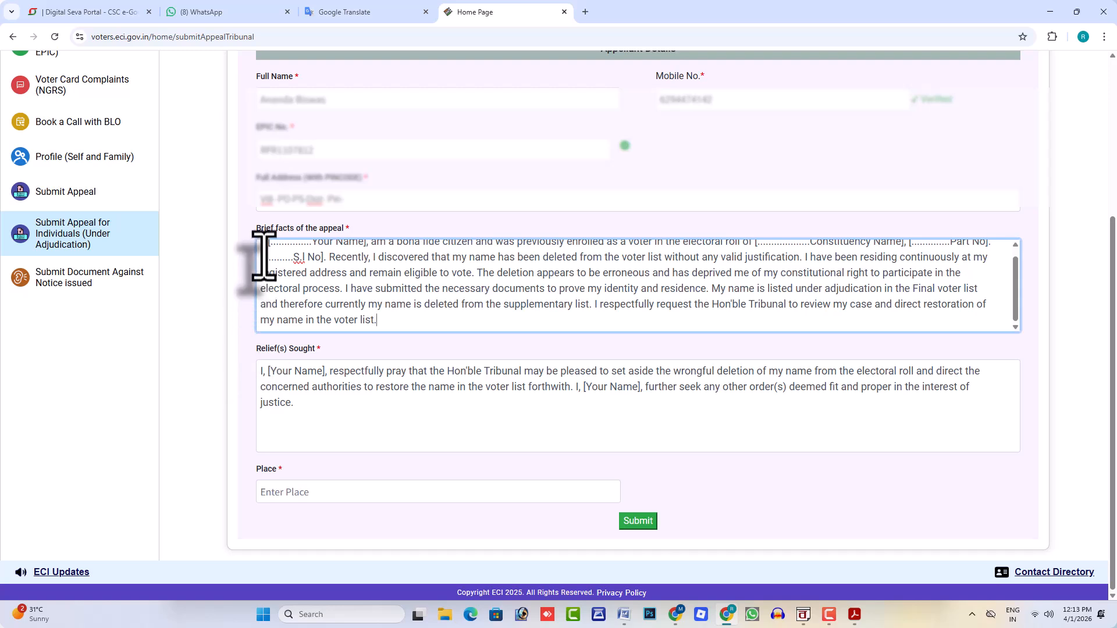
{"action": "scroll", "coordinate": [339, 280], "scroll_direction": "up", "scroll_amount": 1}
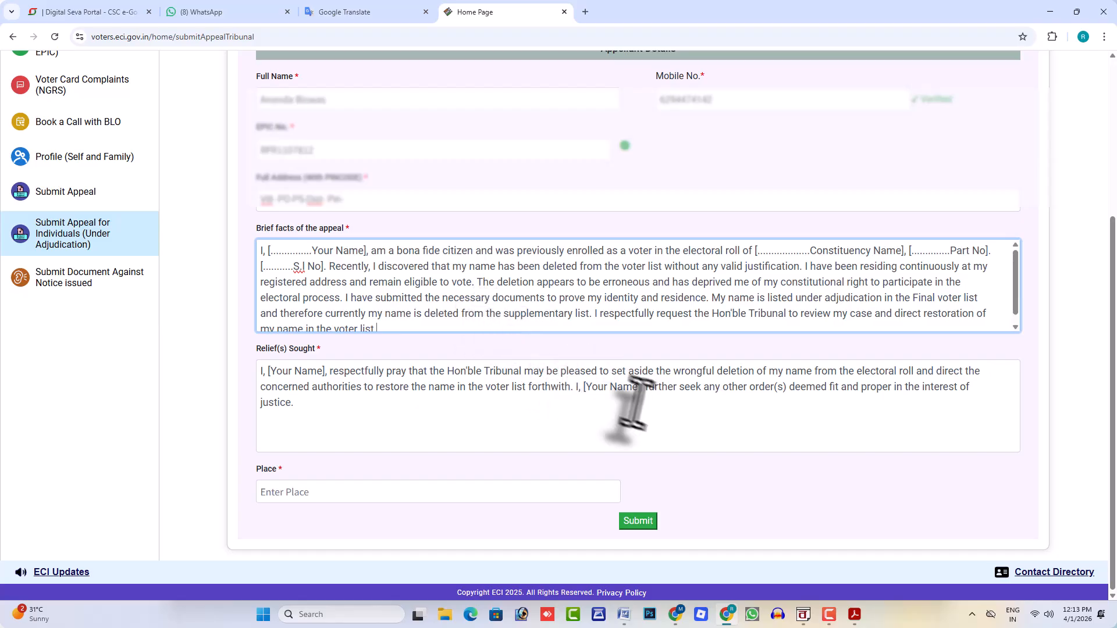
{"action": "left_click", "coordinate": [976, 392]}
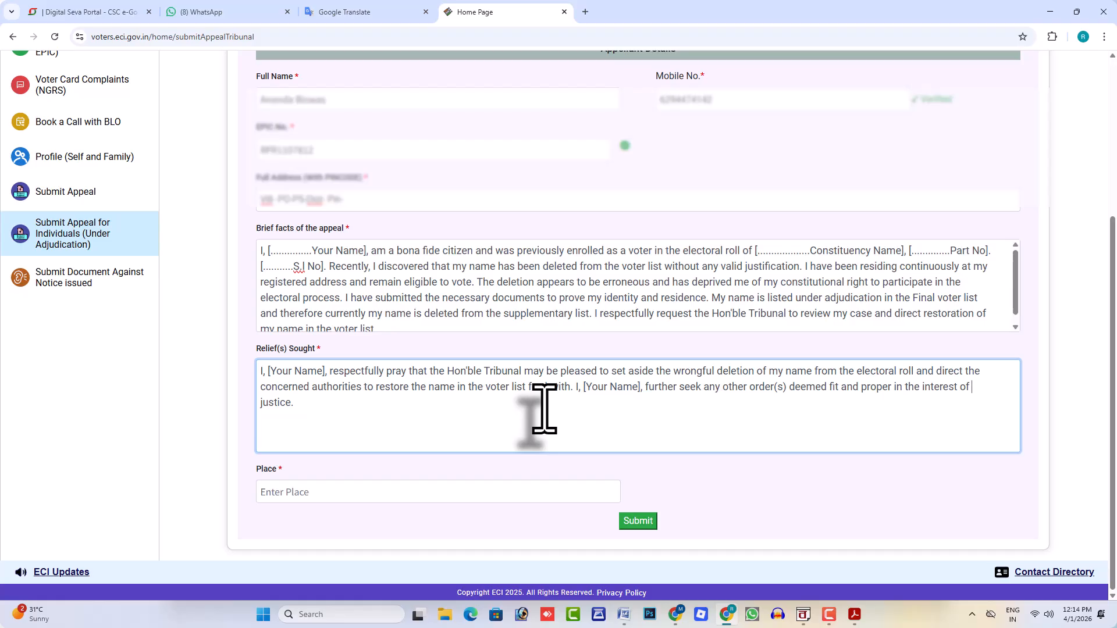
{"action": "scroll", "coordinate": [653, 386], "scroll_direction": "up", "scroll_amount": 4}
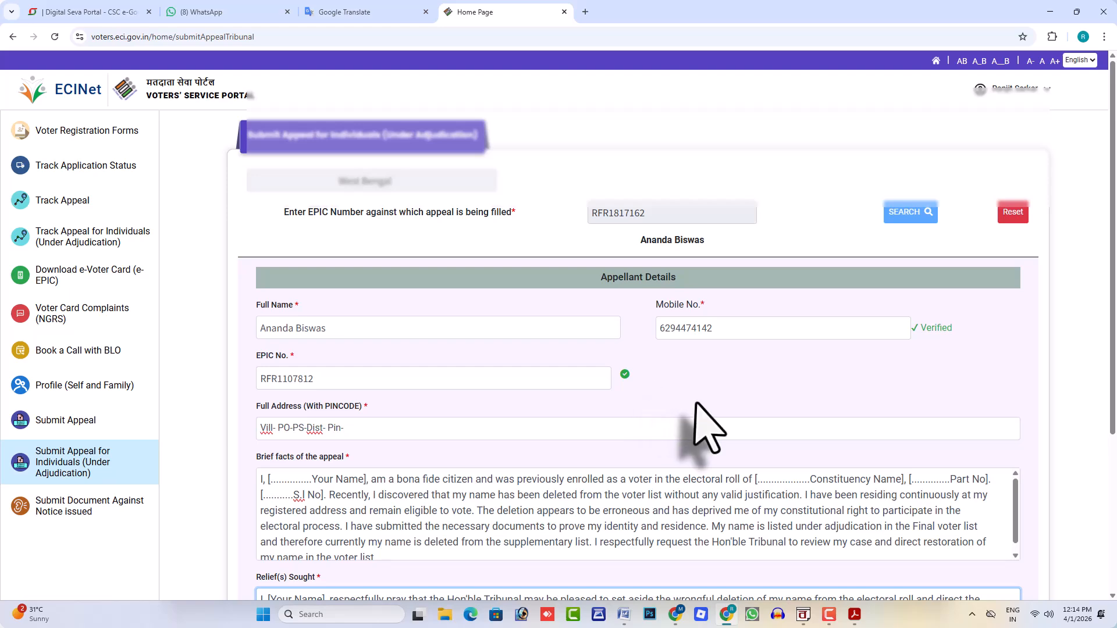
{"action": "scroll", "coordinate": [707, 427], "scroll_direction": "down", "scroll_amount": 4}
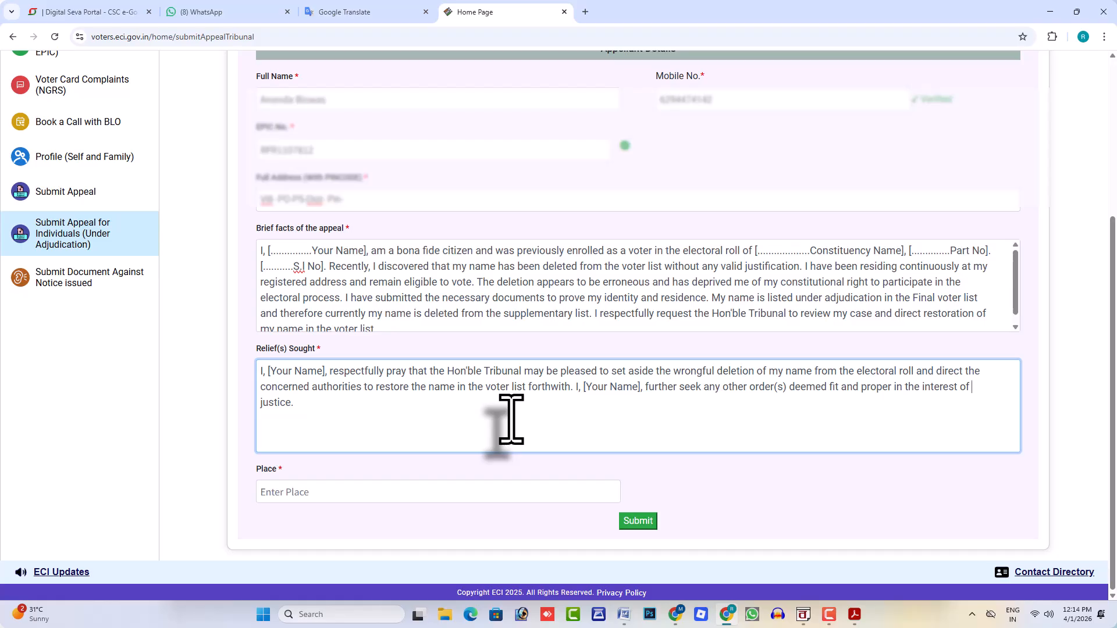
{"action": "scroll", "coordinate": [511, 419], "scroll_direction": "up", "scroll_amount": 4}
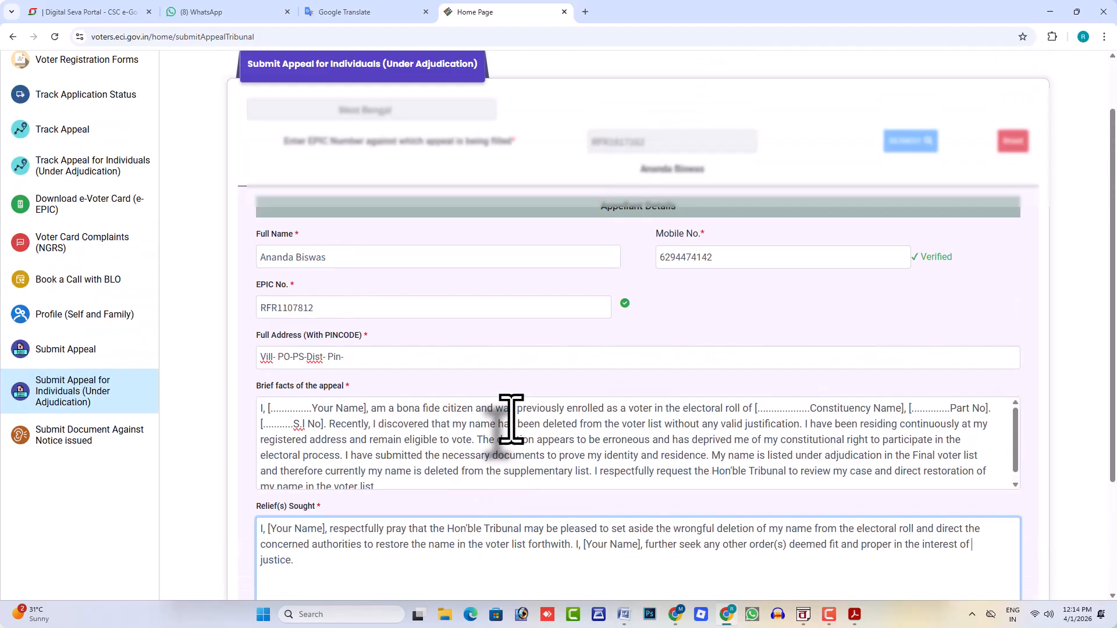
{"action": "scroll", "coordinate": [727, 430], "scroll_direction": "down", "scroll_amount": 3}
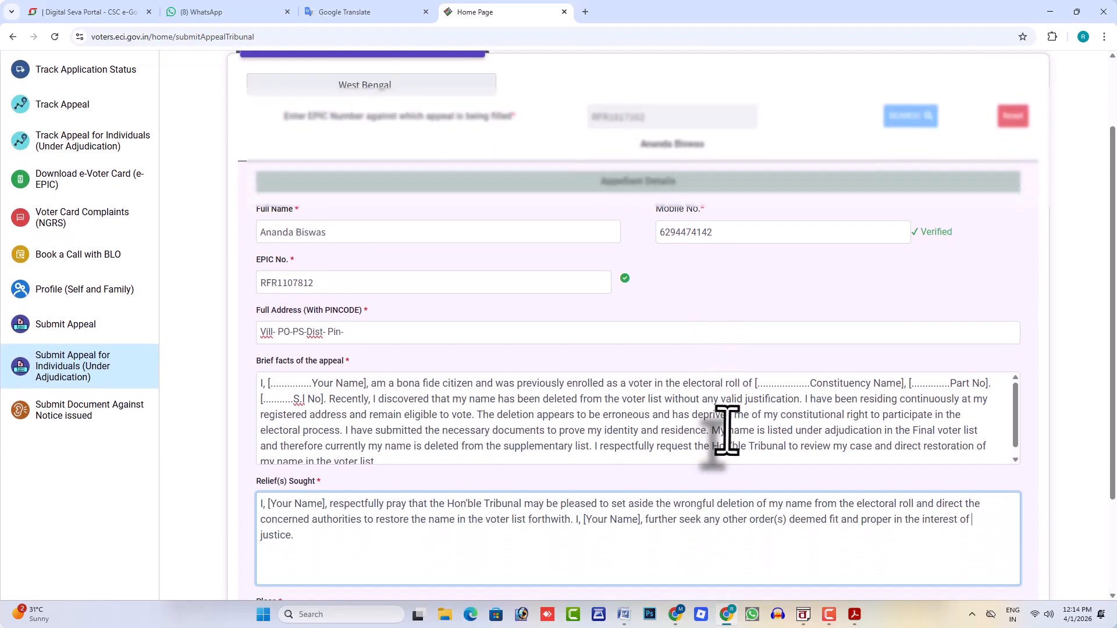